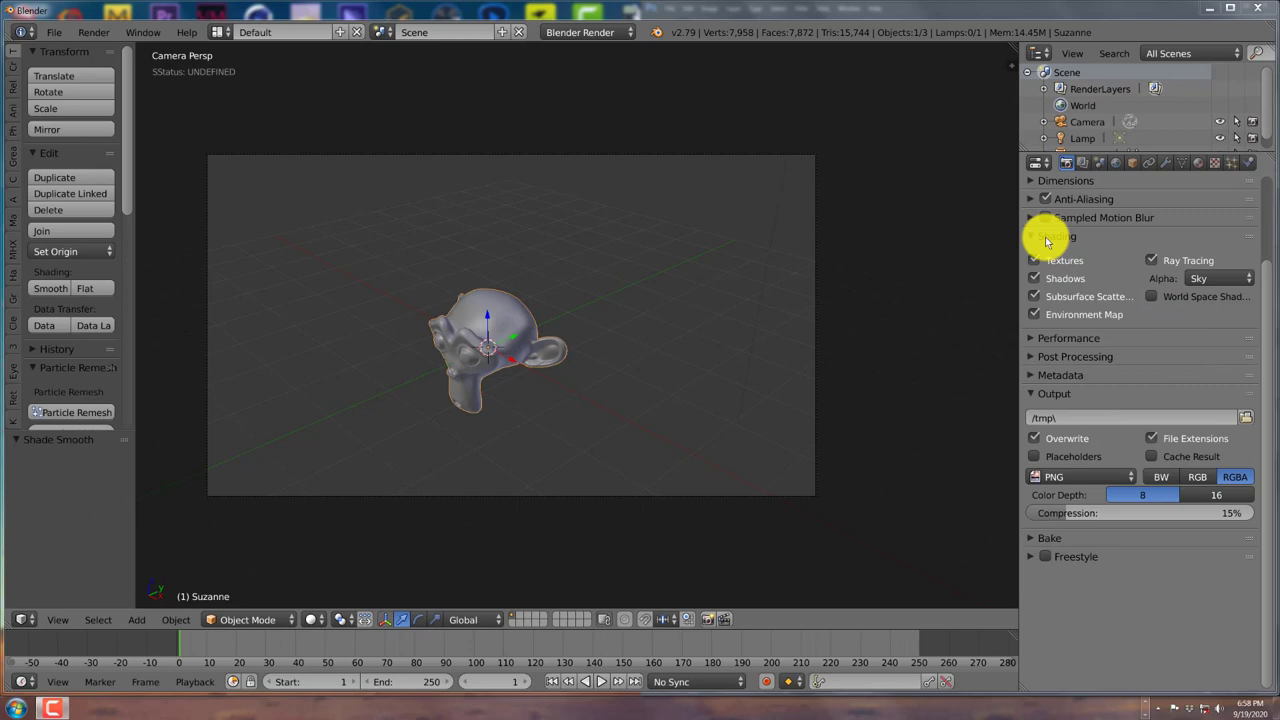
Set the alpha mode to Transparent and render a still image of Suzanne
click(1210, 280)
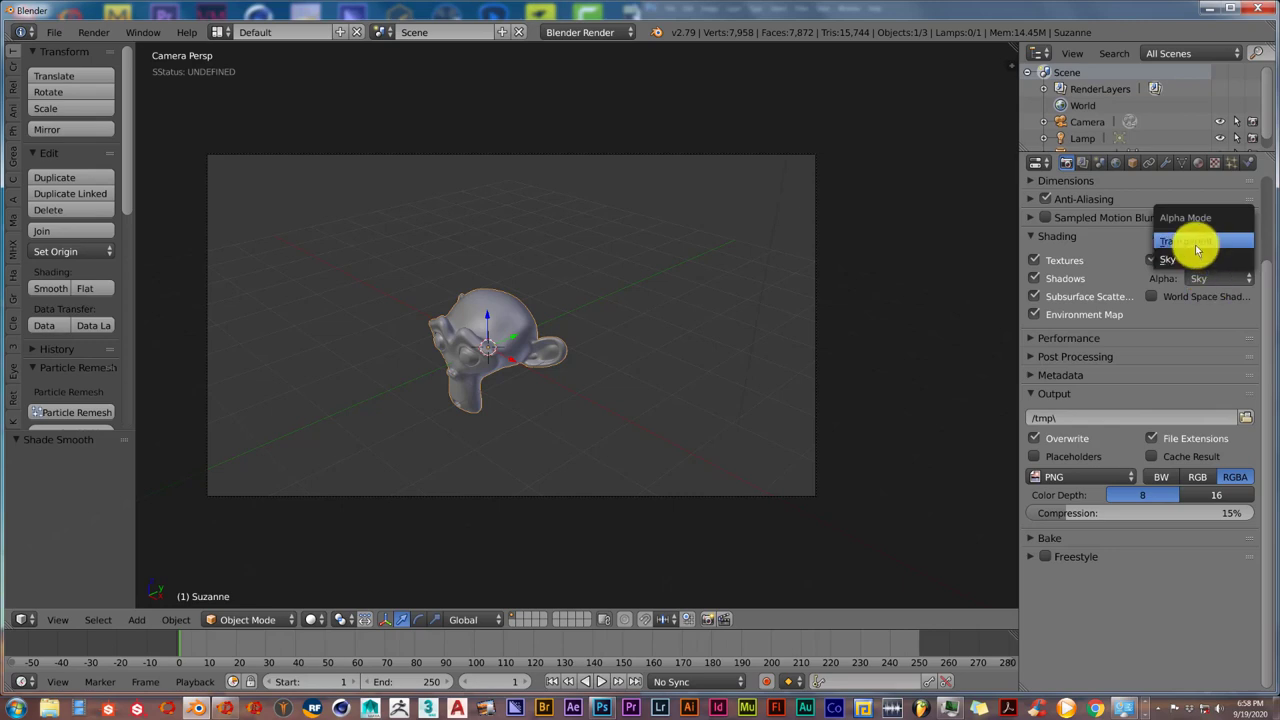
click(1197, 250)
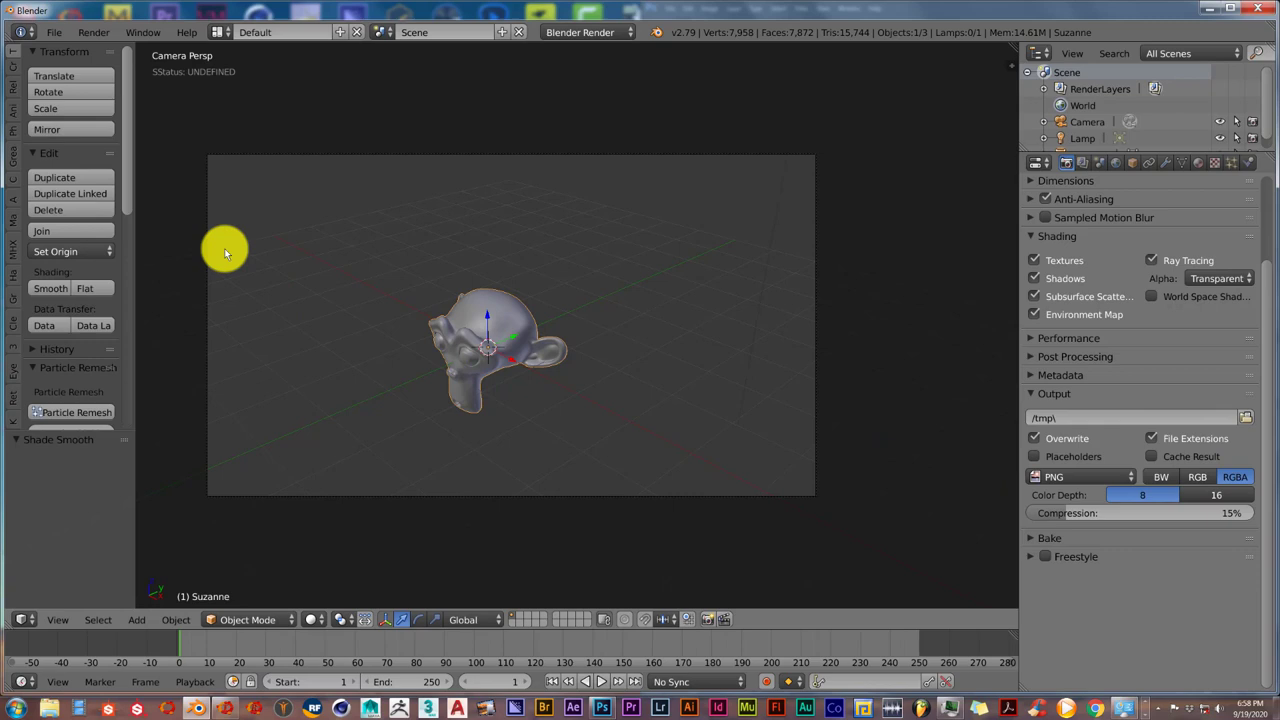
click(104, 34)
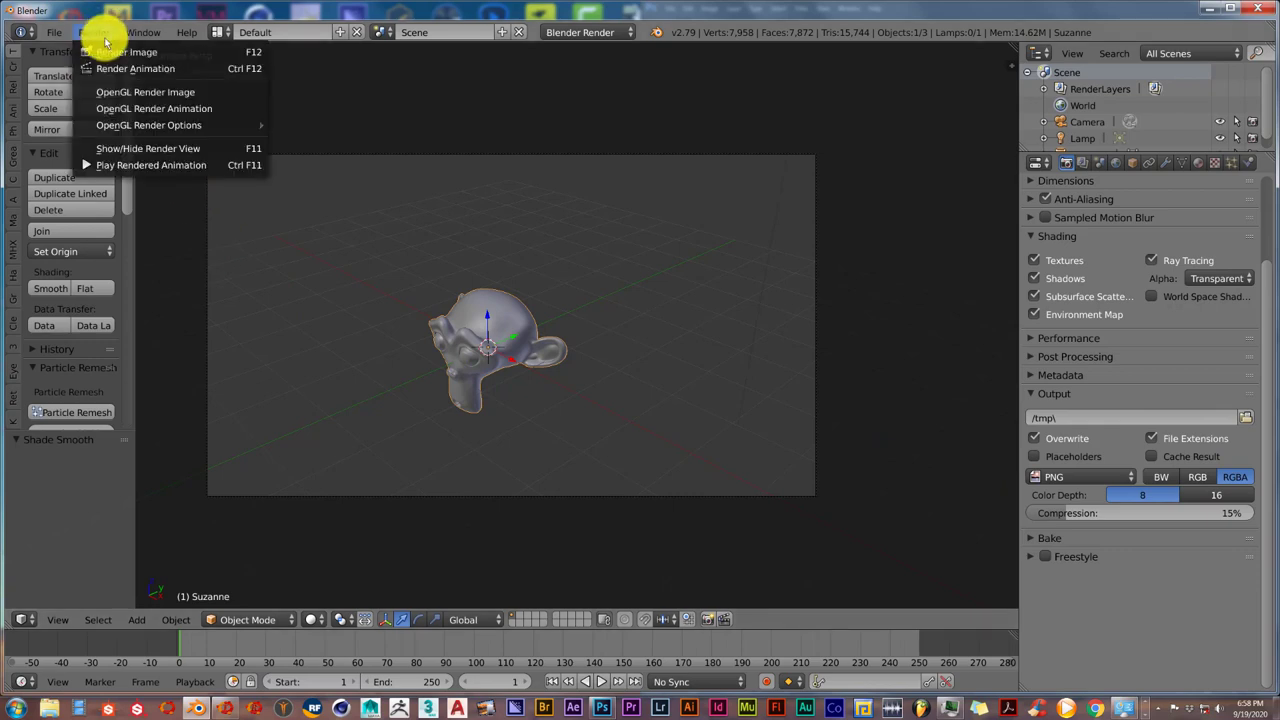
click(118, 53)
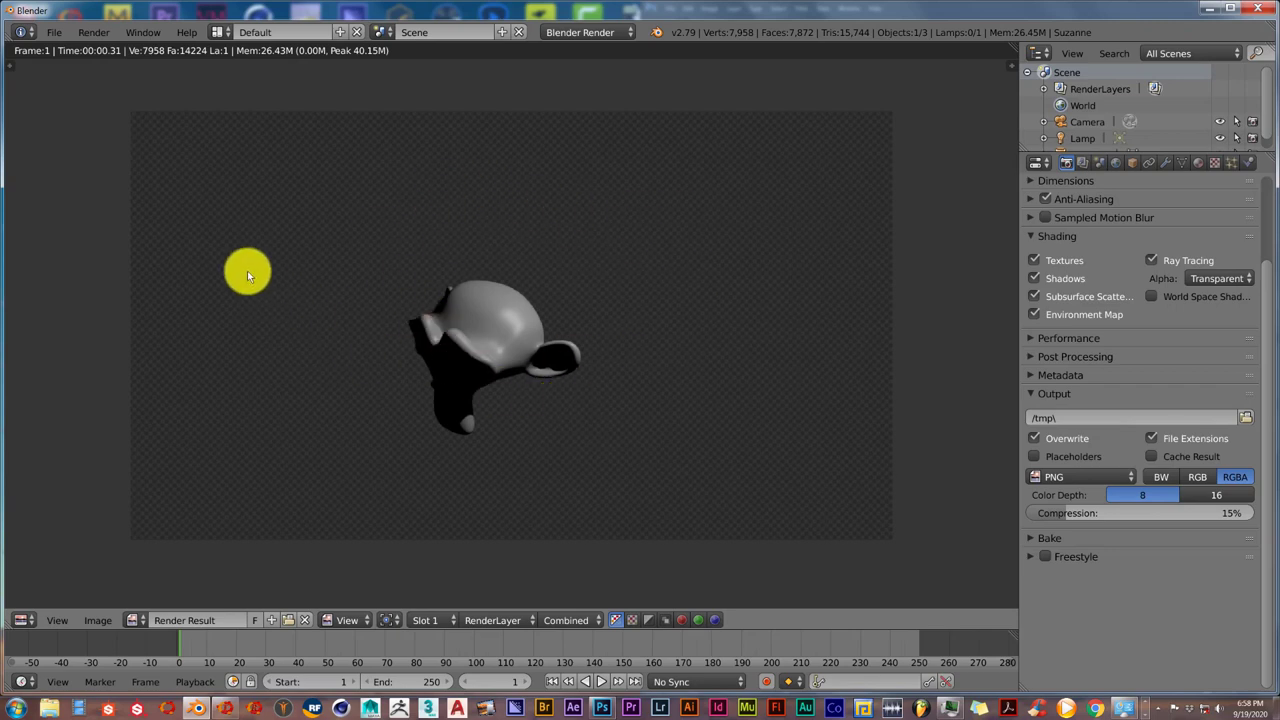
Save the scene to the Desktop as untitled.blend and dismiss the Windows colour-scheme prompt
click(58, 35)
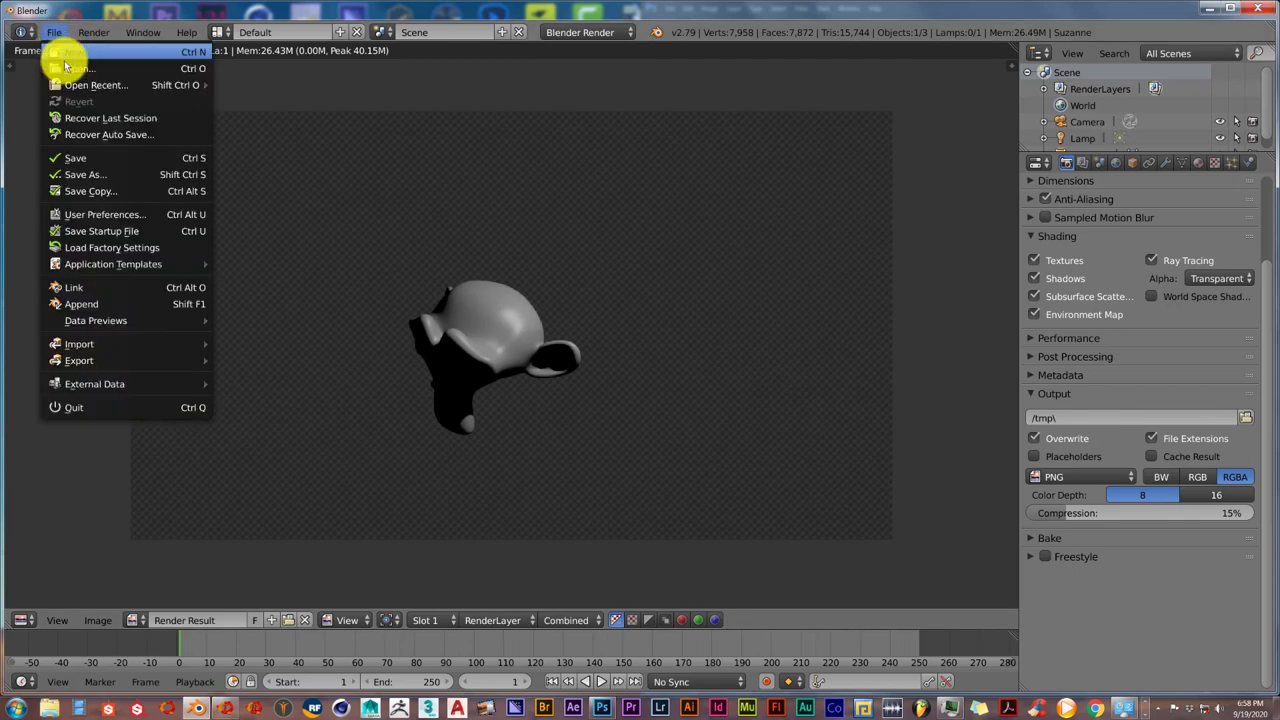
click(97, 161)
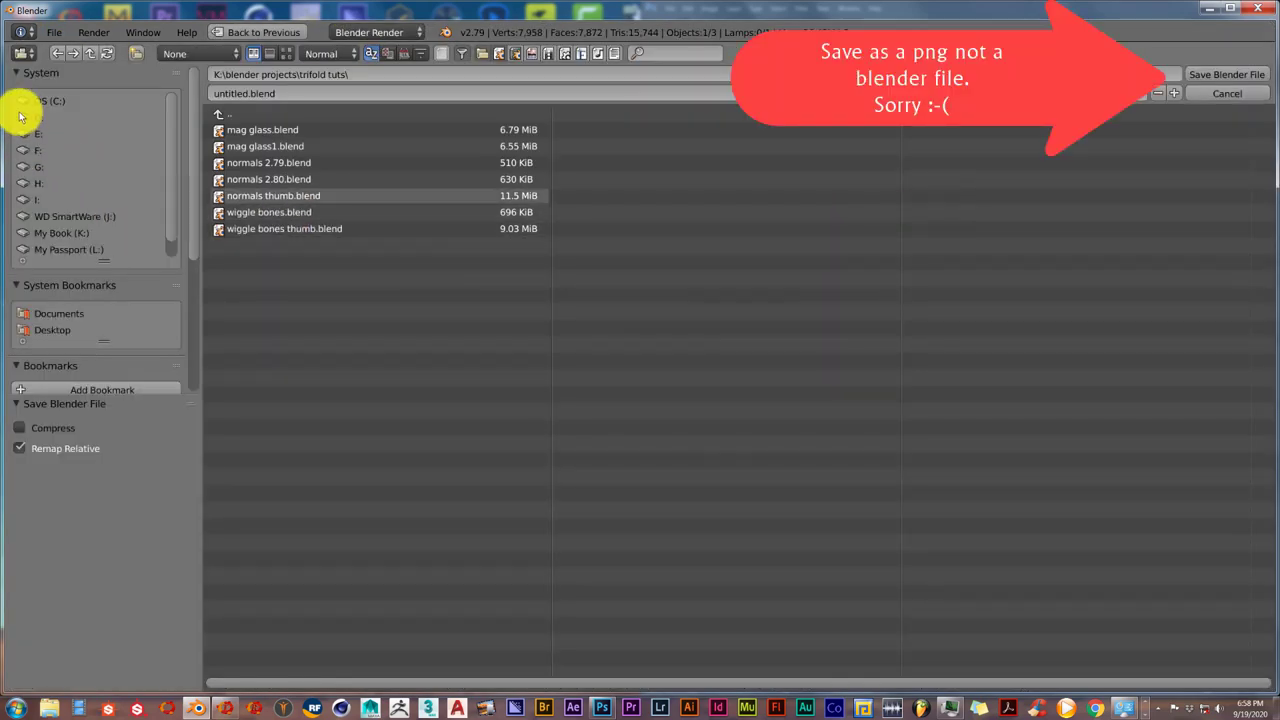
click(64, 330)
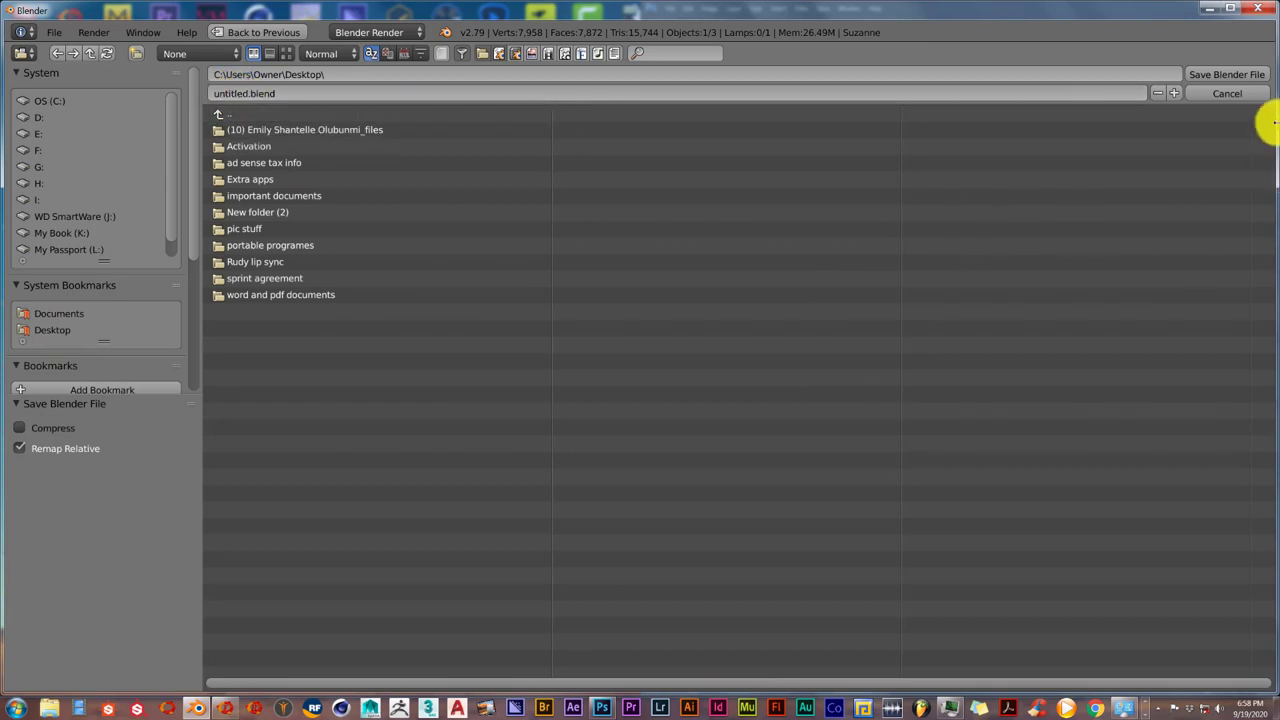
click(1237, 78)
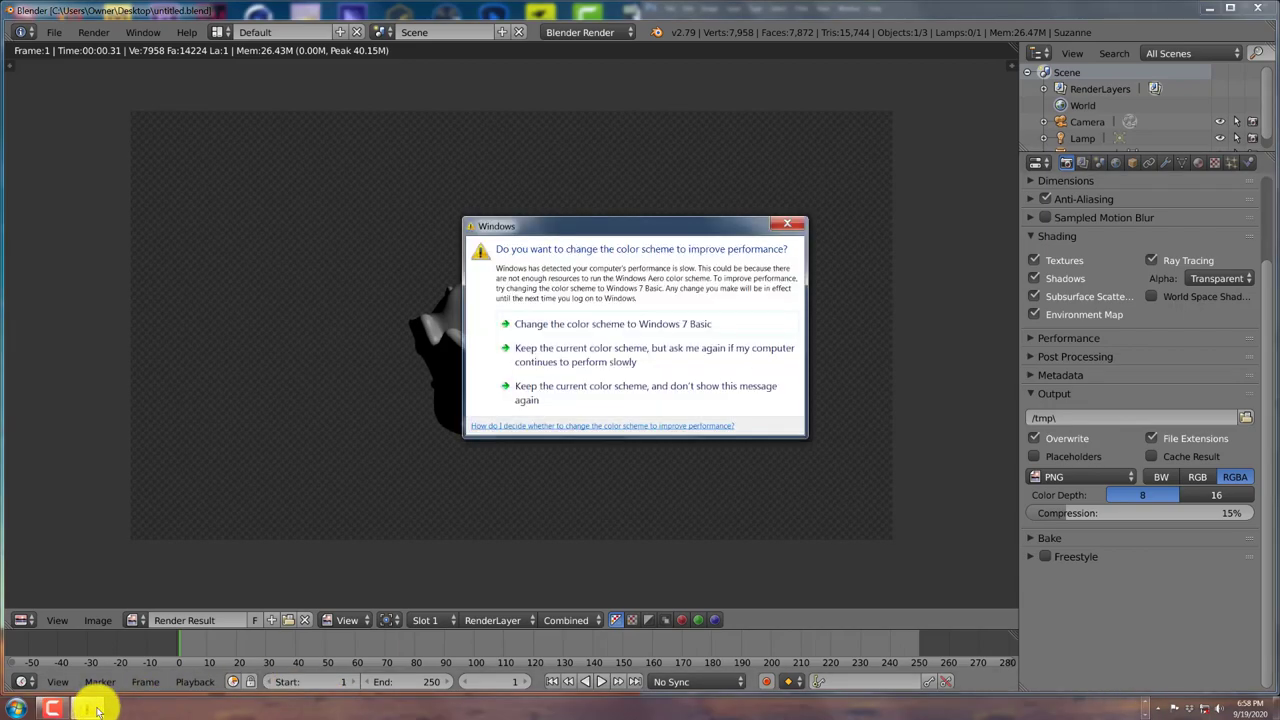
click(520, 392)
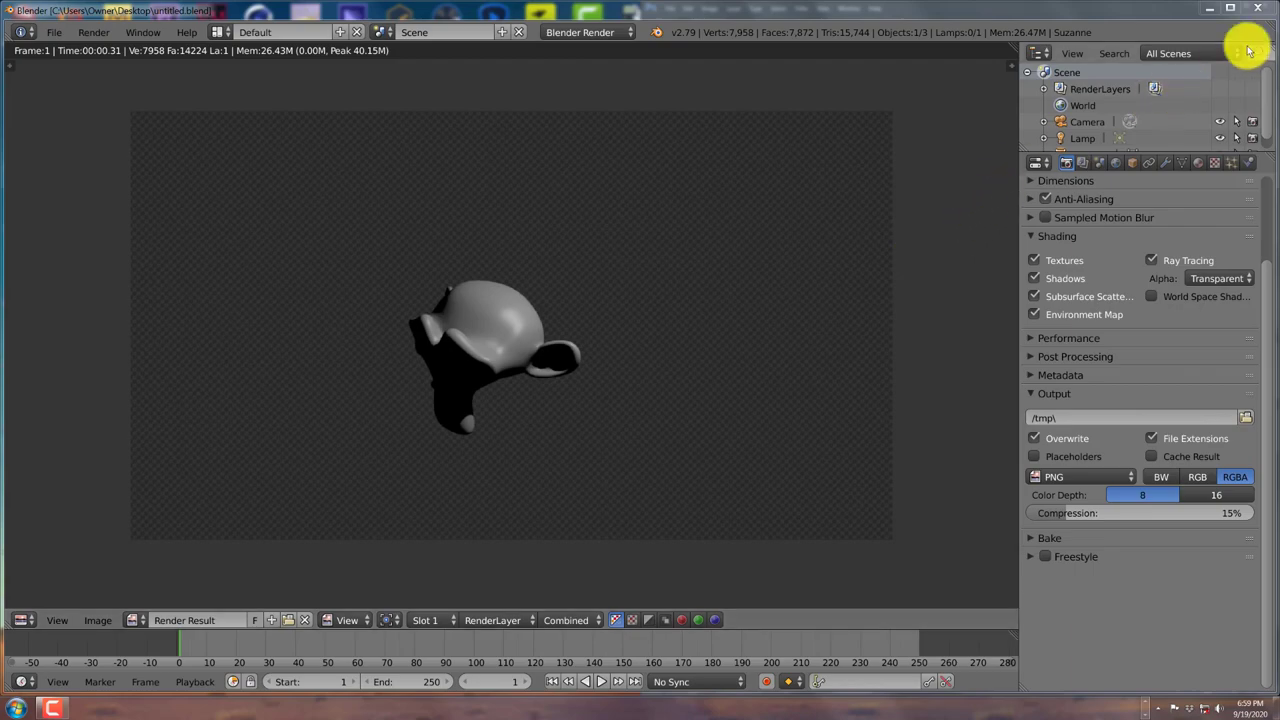
Close Blender 2.79 and launch Blender 2.82 from the taskbar
click(1262, 12)
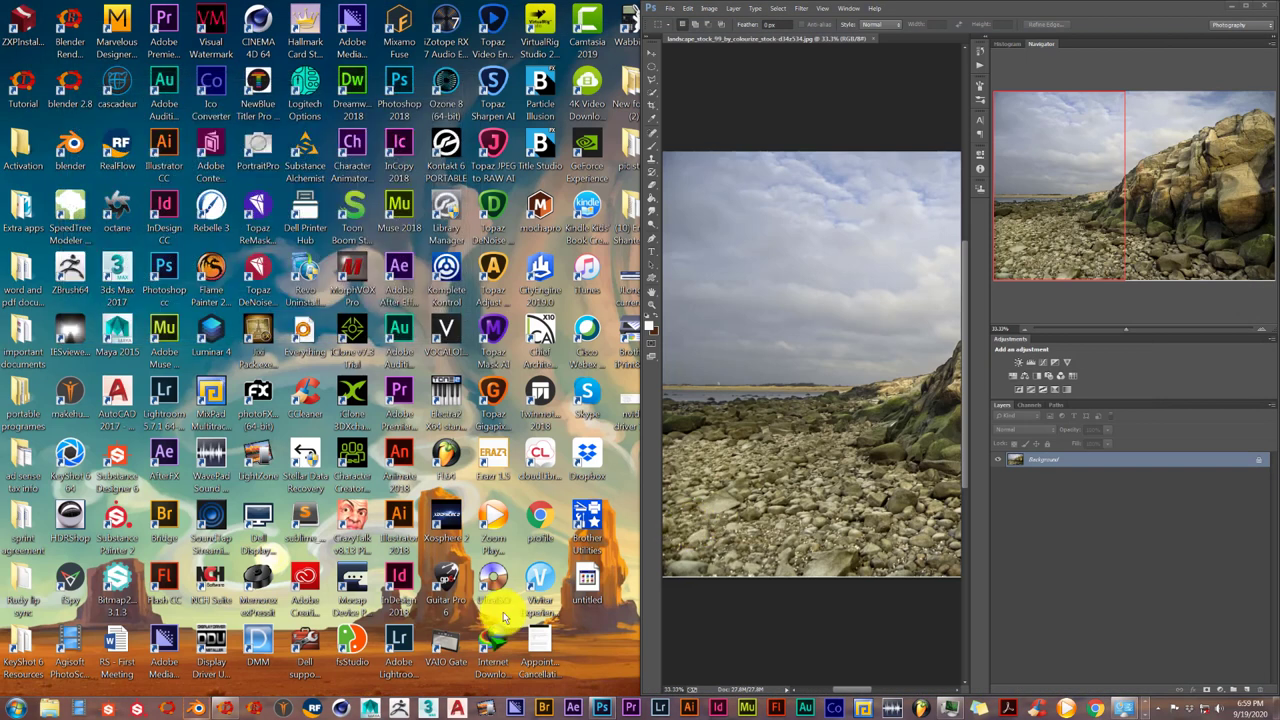
click(226, 708)
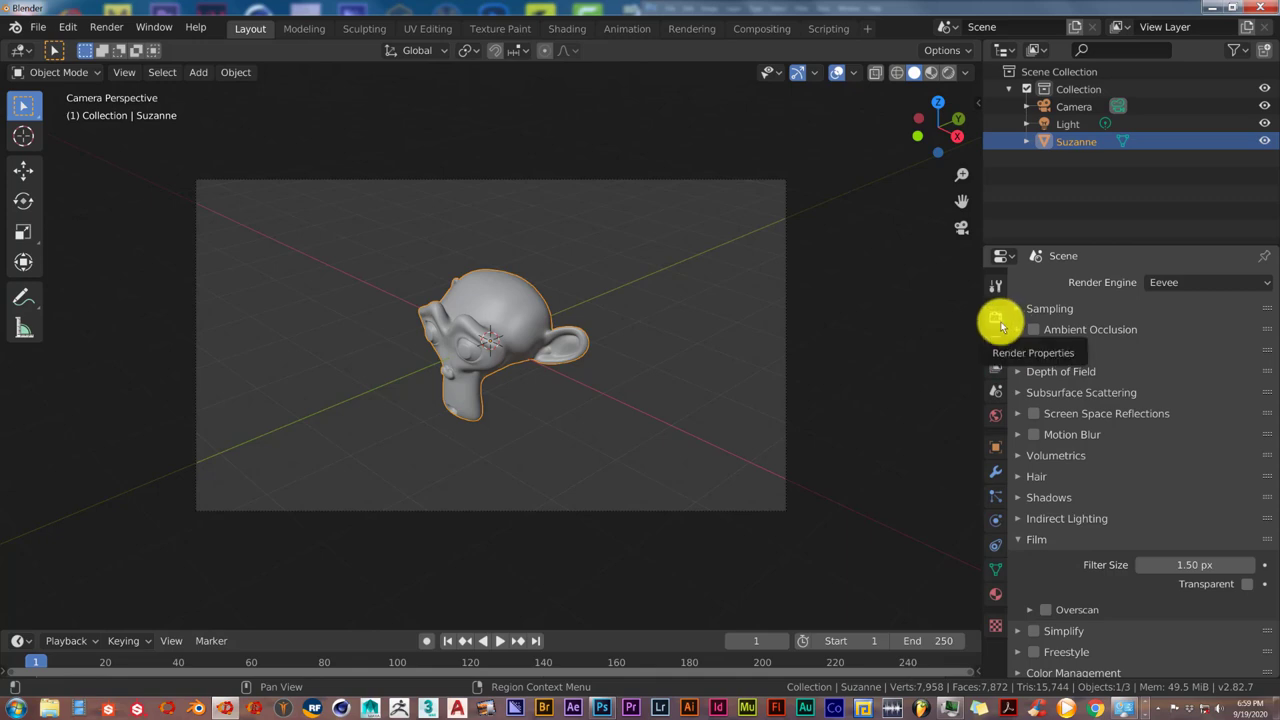
Enable Film > Transparent for the Eevee render engine
click(1018, 541)
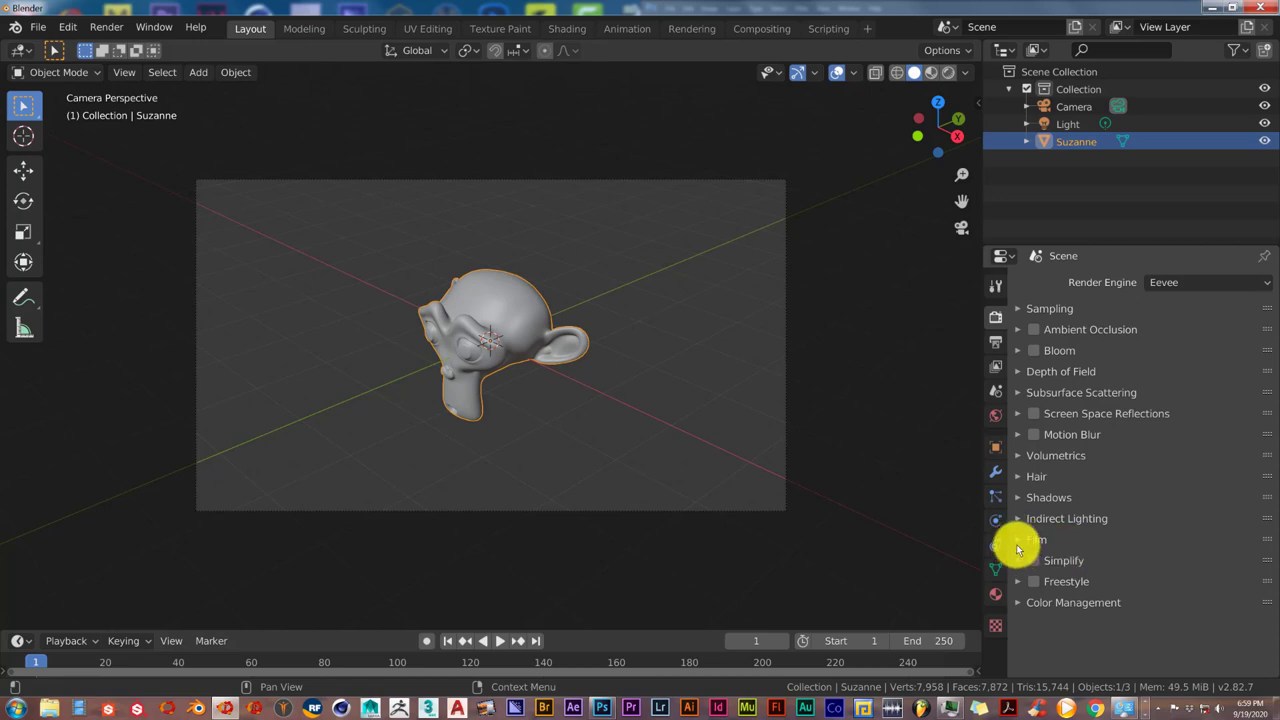
click(1018, 541)
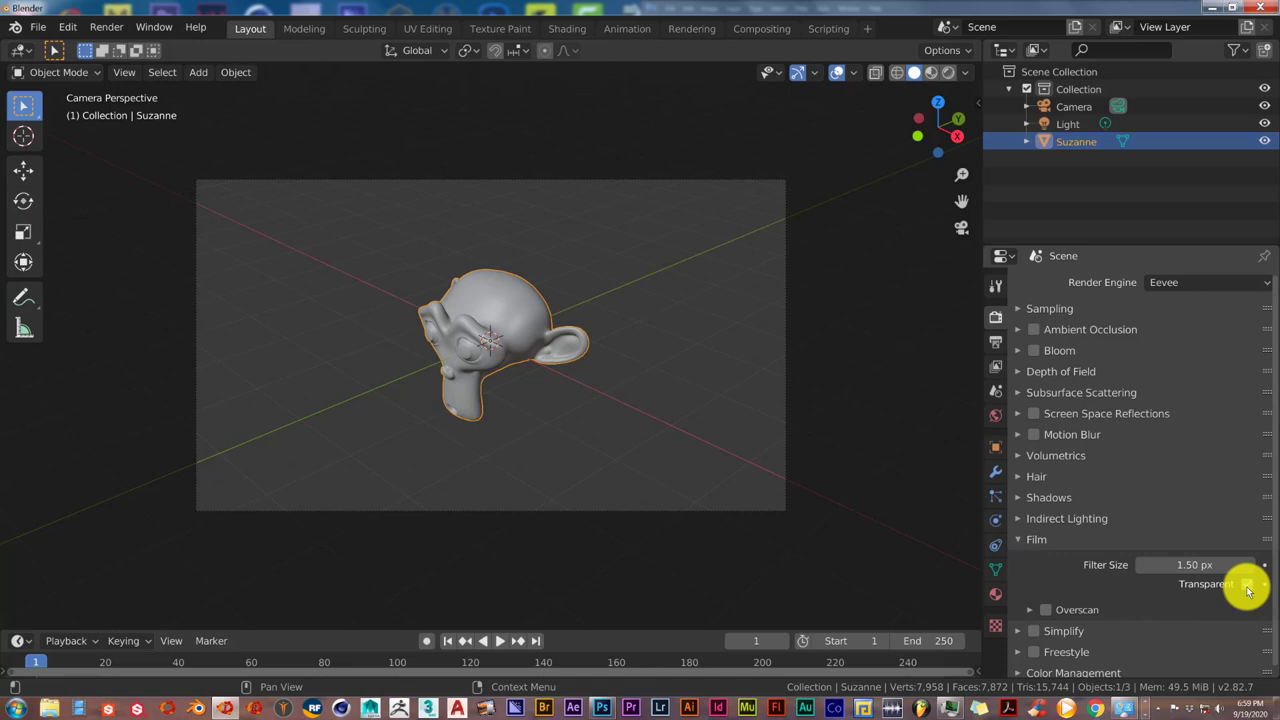
click(1247, 586)
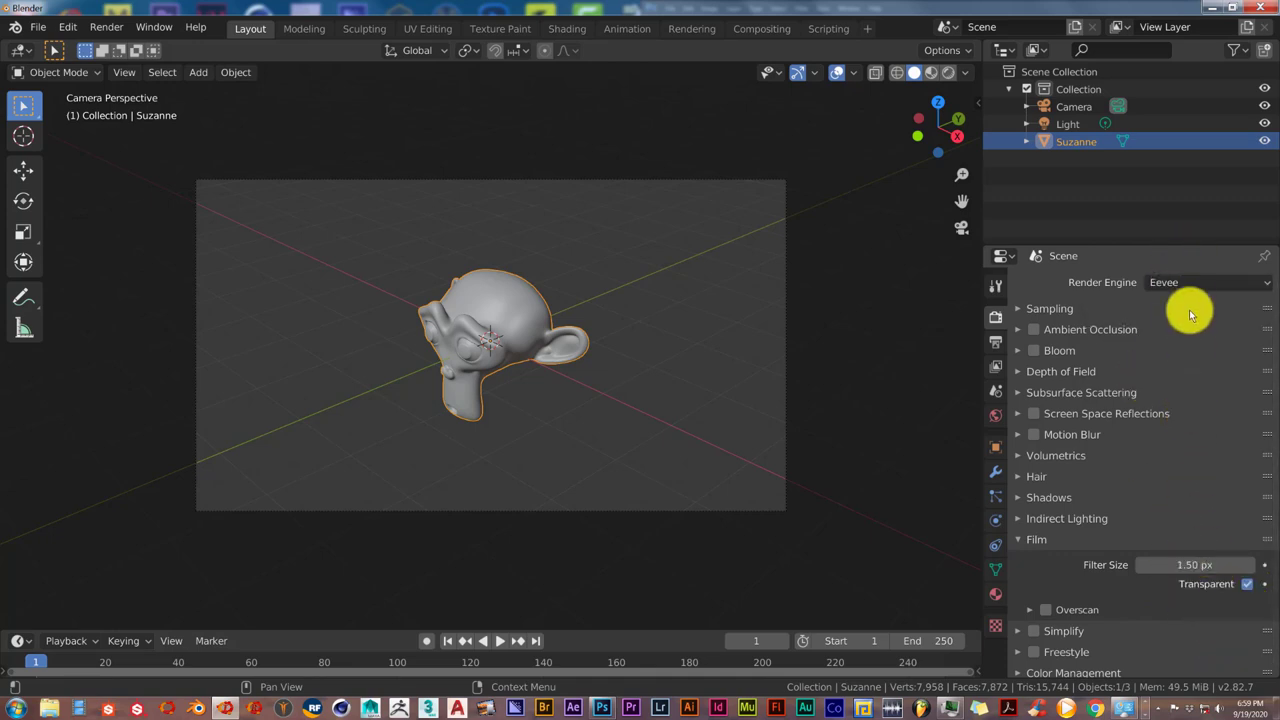
Switch the render engine to Cycles and enable its Film > Transparent option
click(1190, 290)
click(1200, 356)
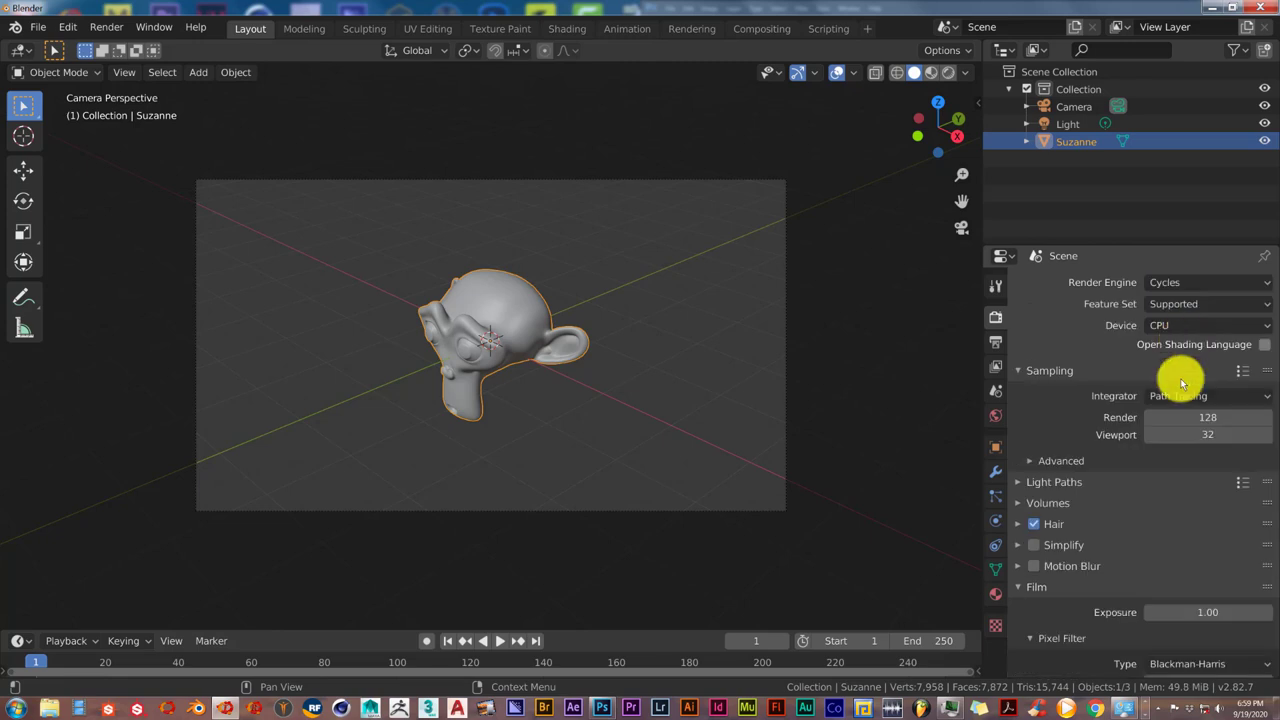
scroll(1146, 665, down, 3)
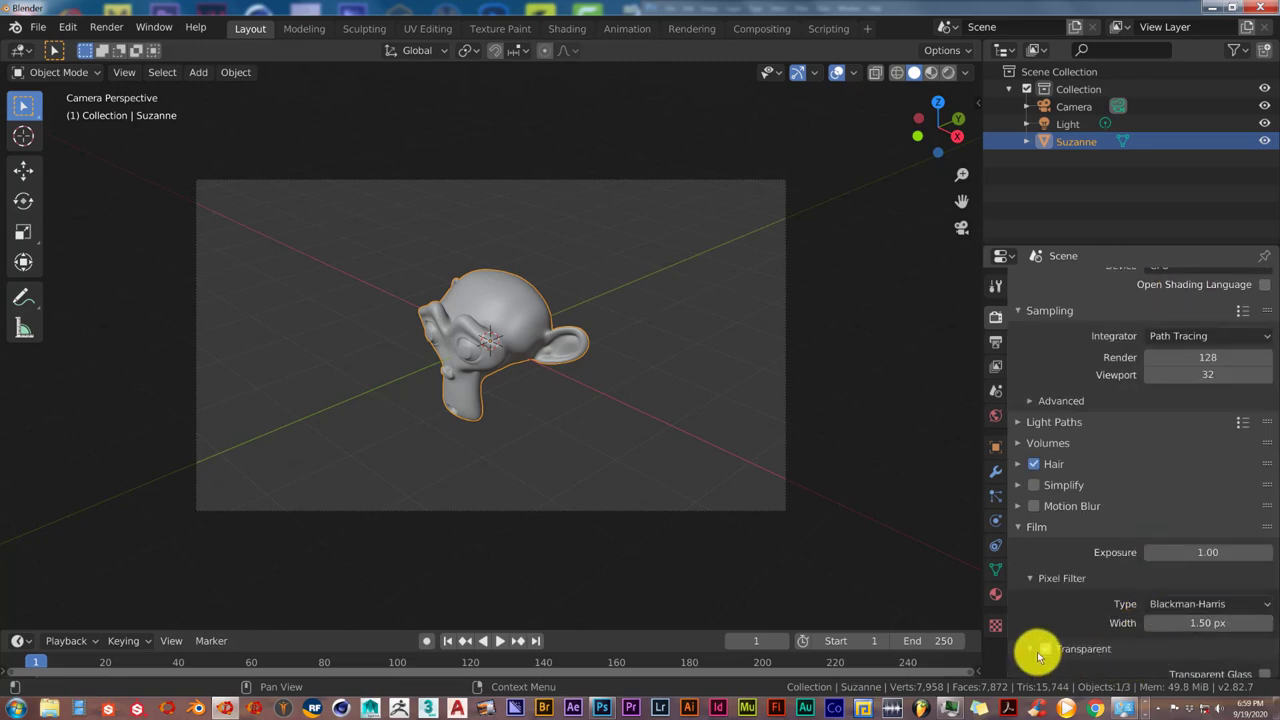
click(1050, 650)
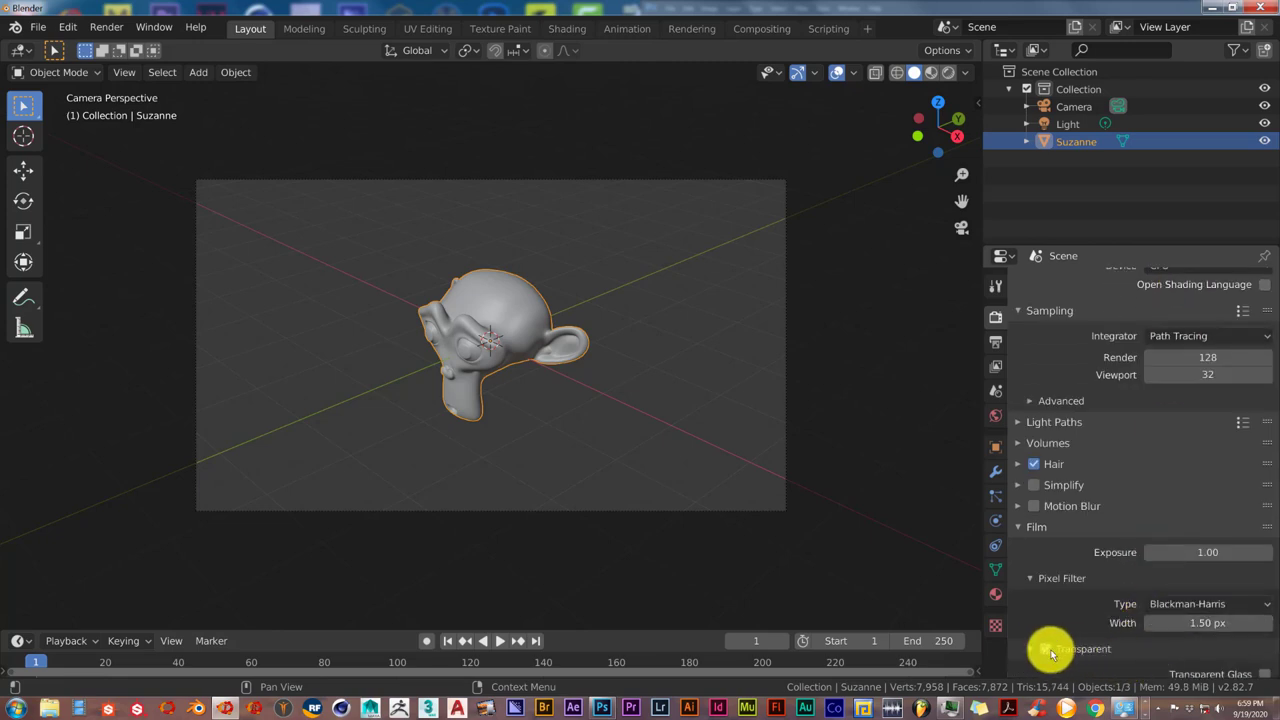
Run a Cycles test render of Suzanne, then close the render result window
click(103, 28)
click(116, 47)
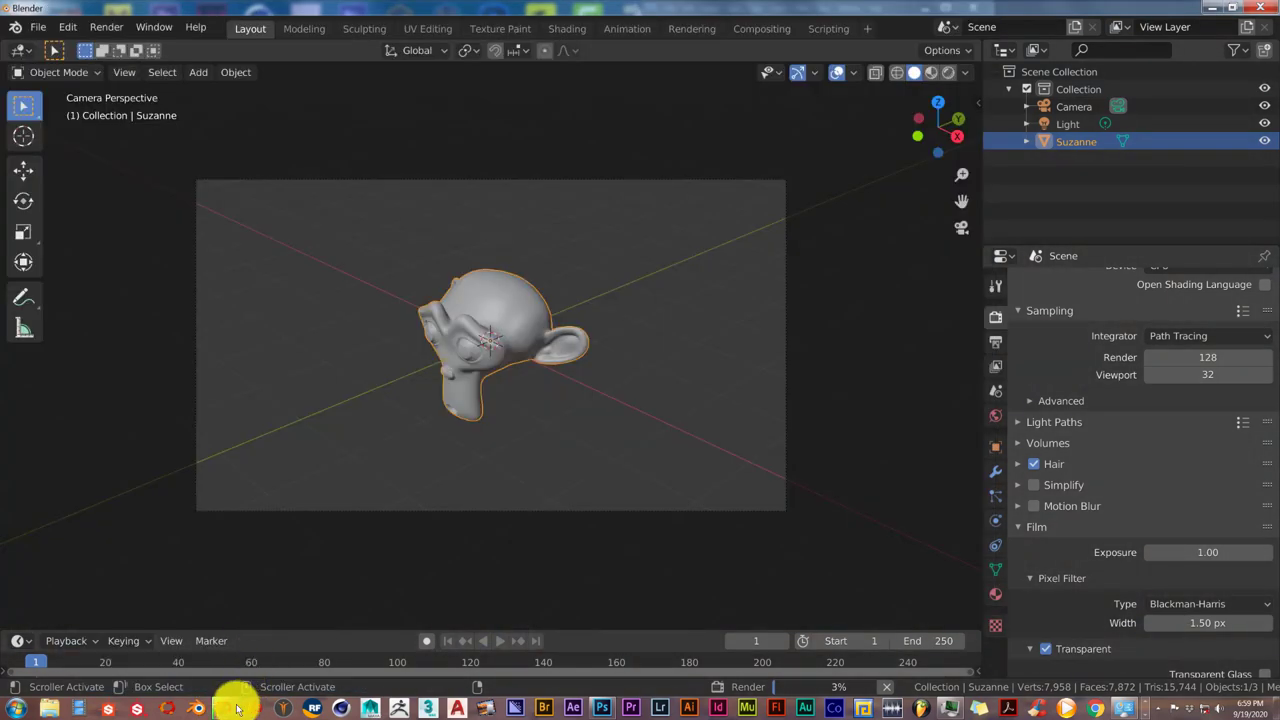
mouse_move(235, 708)
click(257, 664)
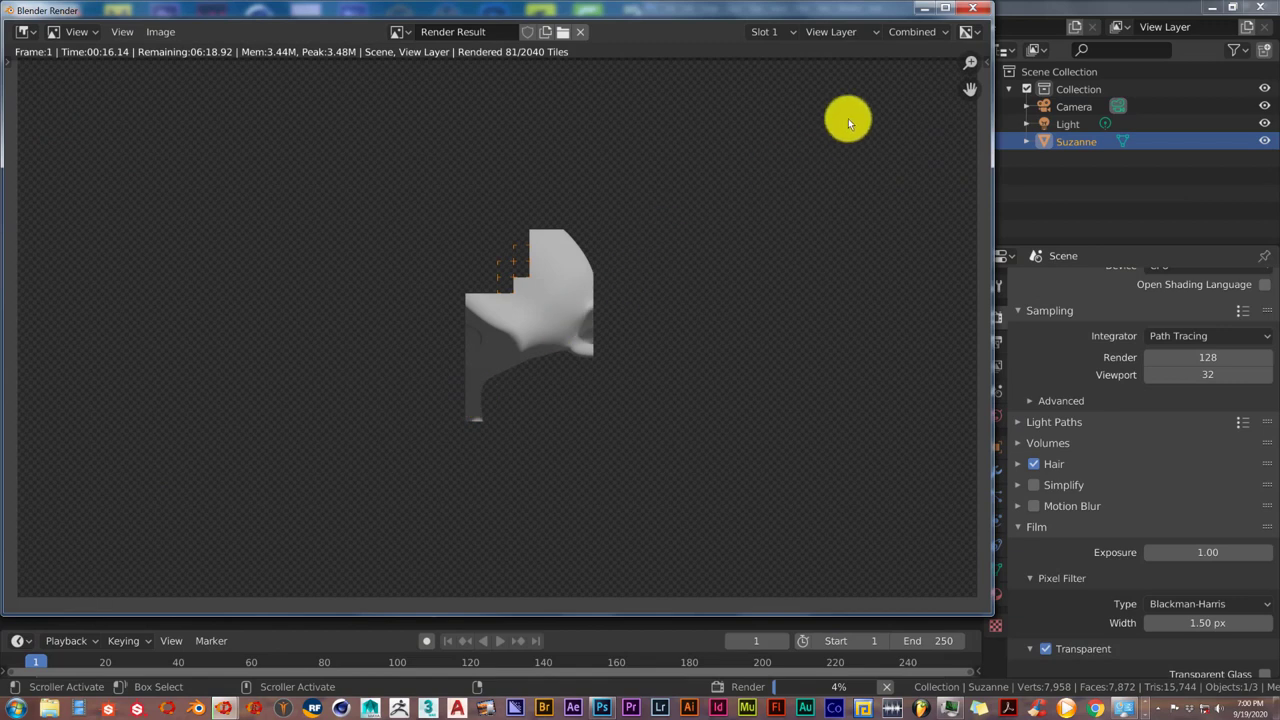
click(971, 12)
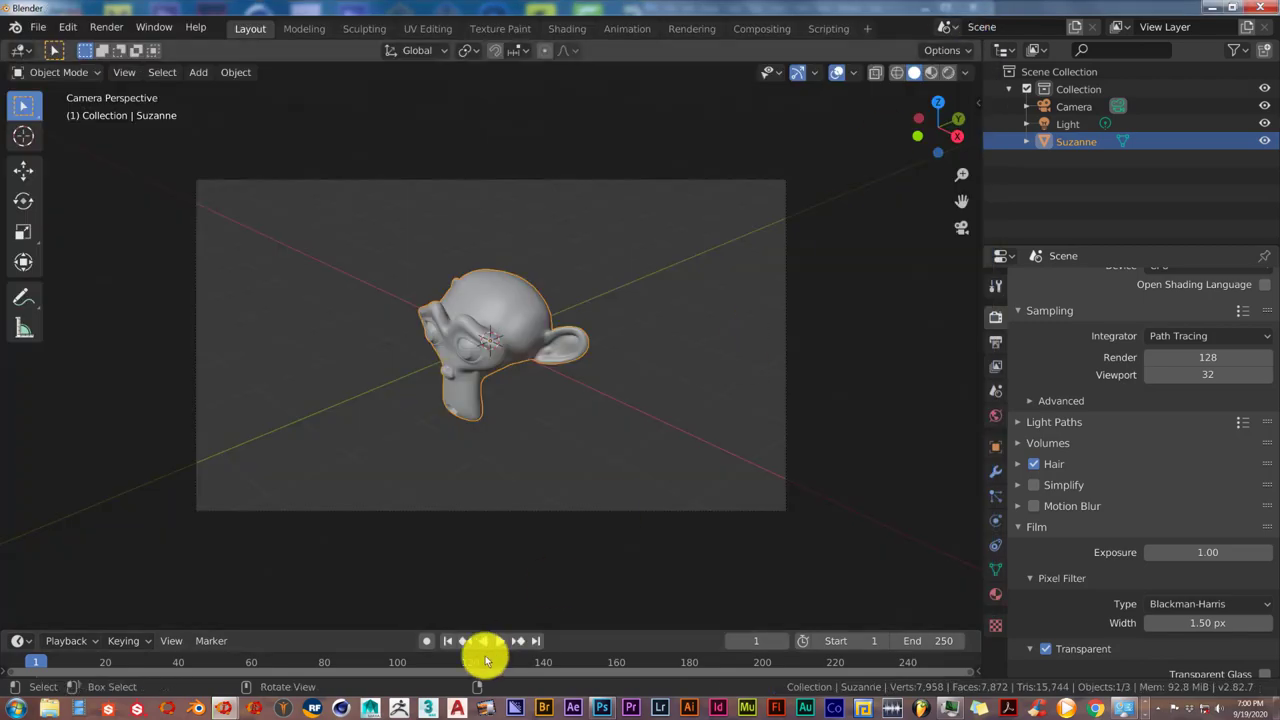
mouse_move(223, 705)
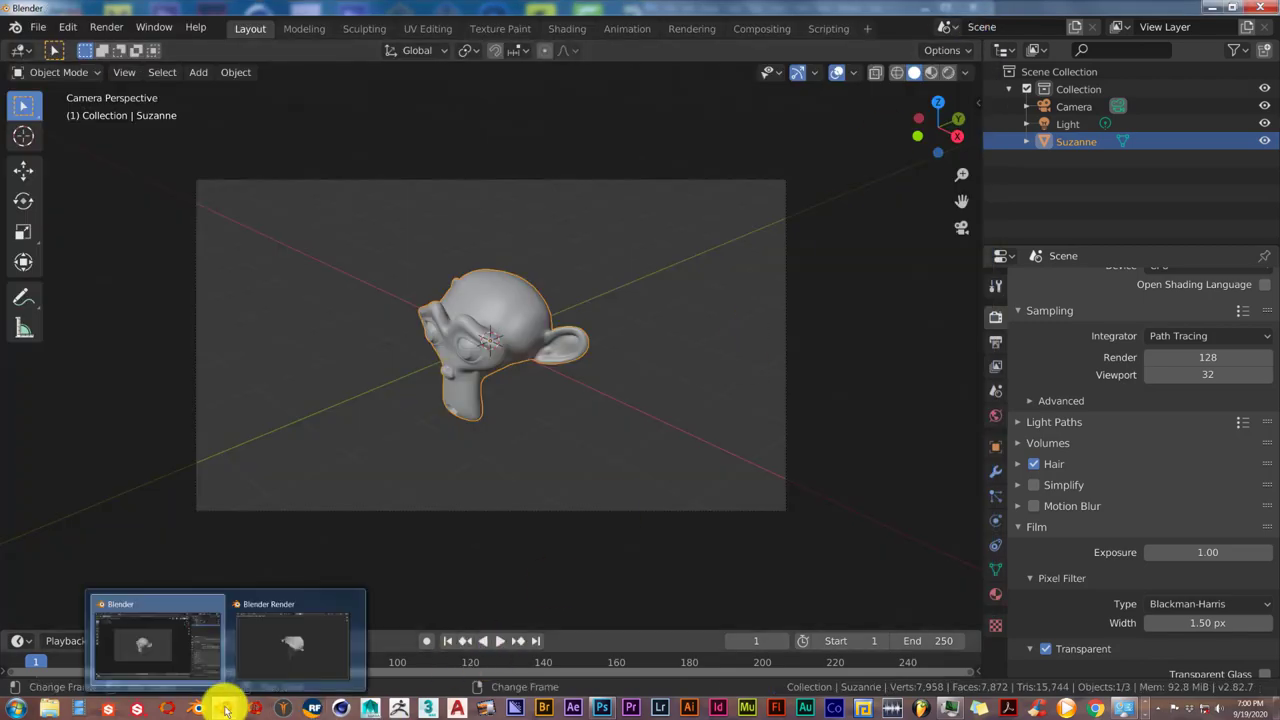
click(271, 652)
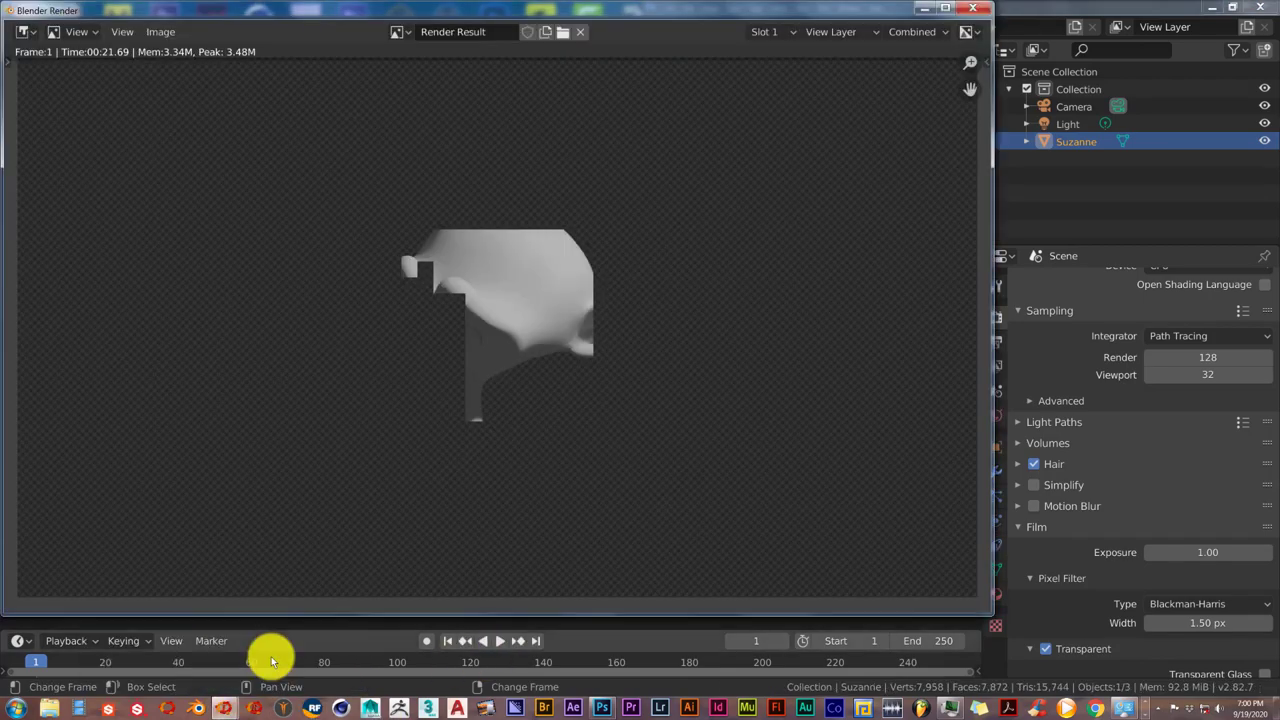
click(968, 10)
Set the render device to GPU Compute
scroll(1120, 420, up, 2)
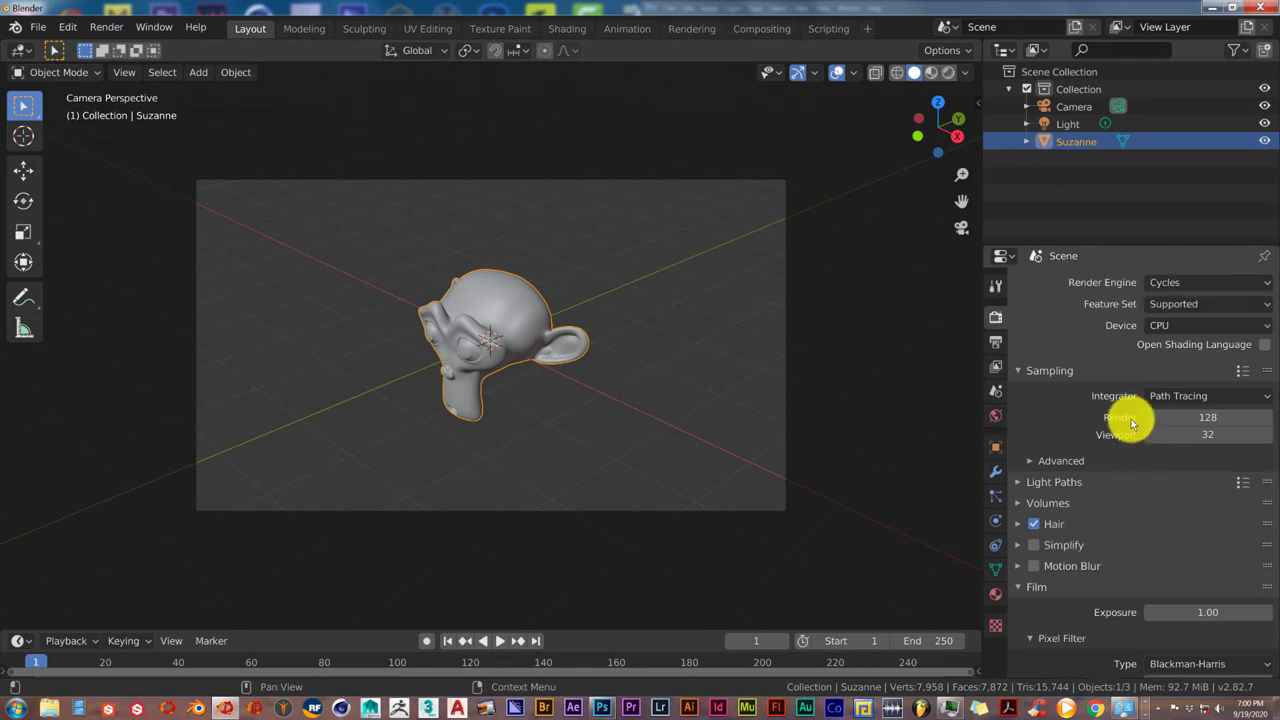
click(1192, 327)
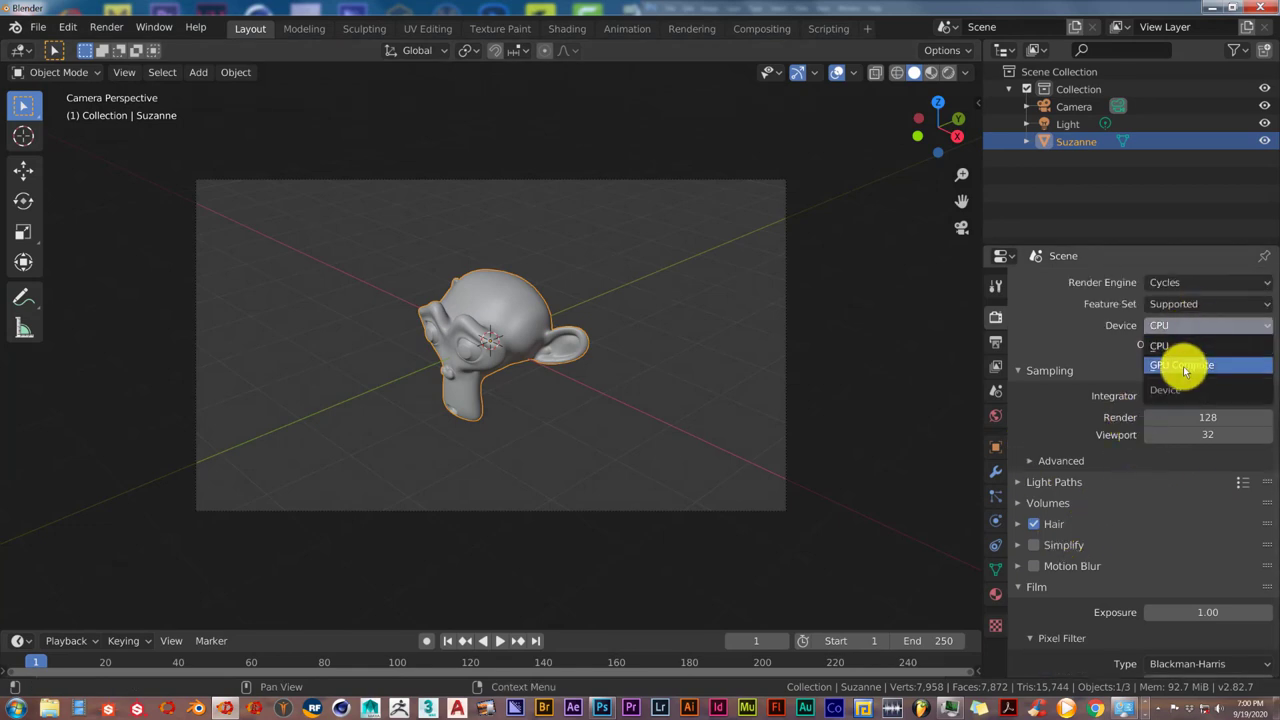
click(1184, 366)
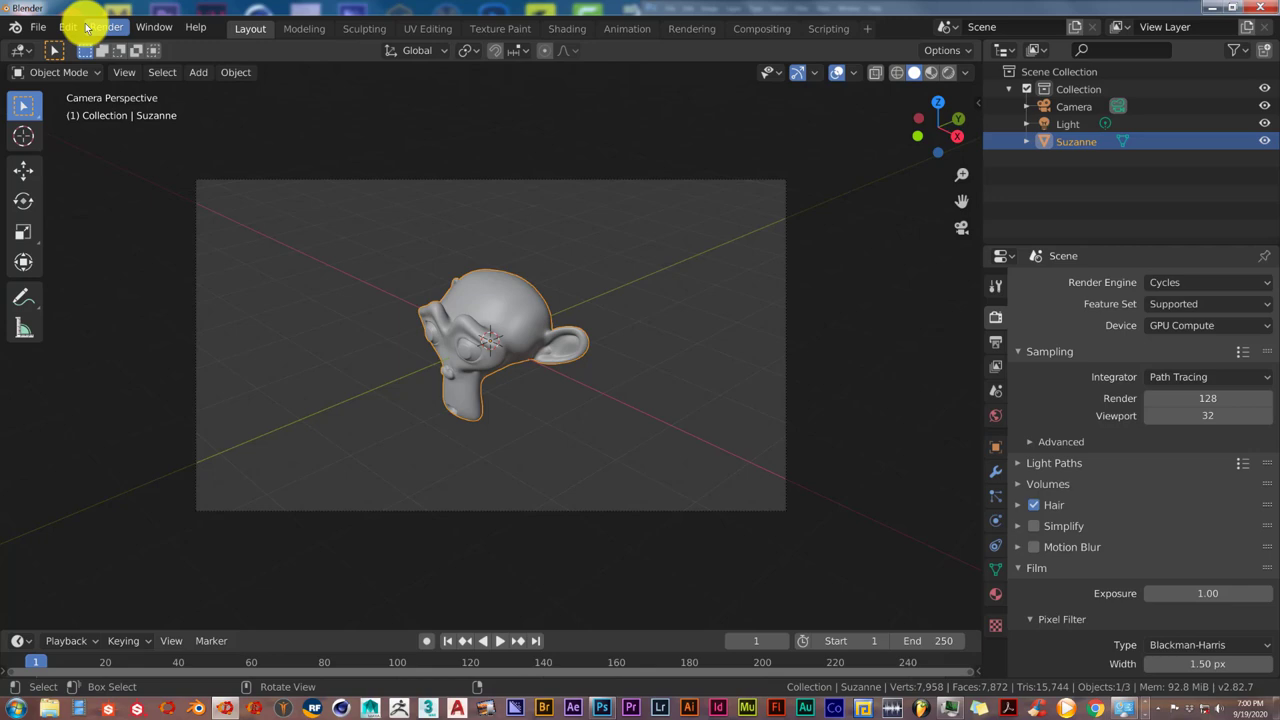
Check the Output Properties show PNG format with RGBA, 8-bit colour
scroll(1063, 575, down, 3)
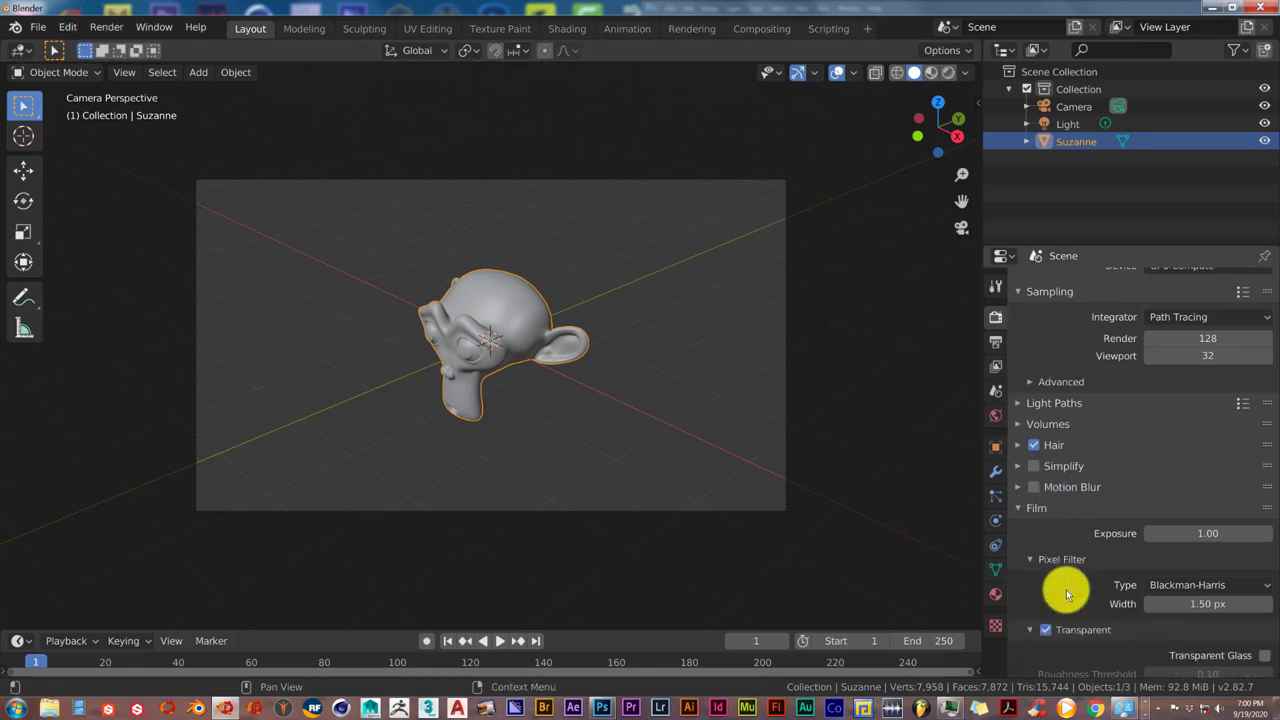
scroll(1065, 595, down, 2)
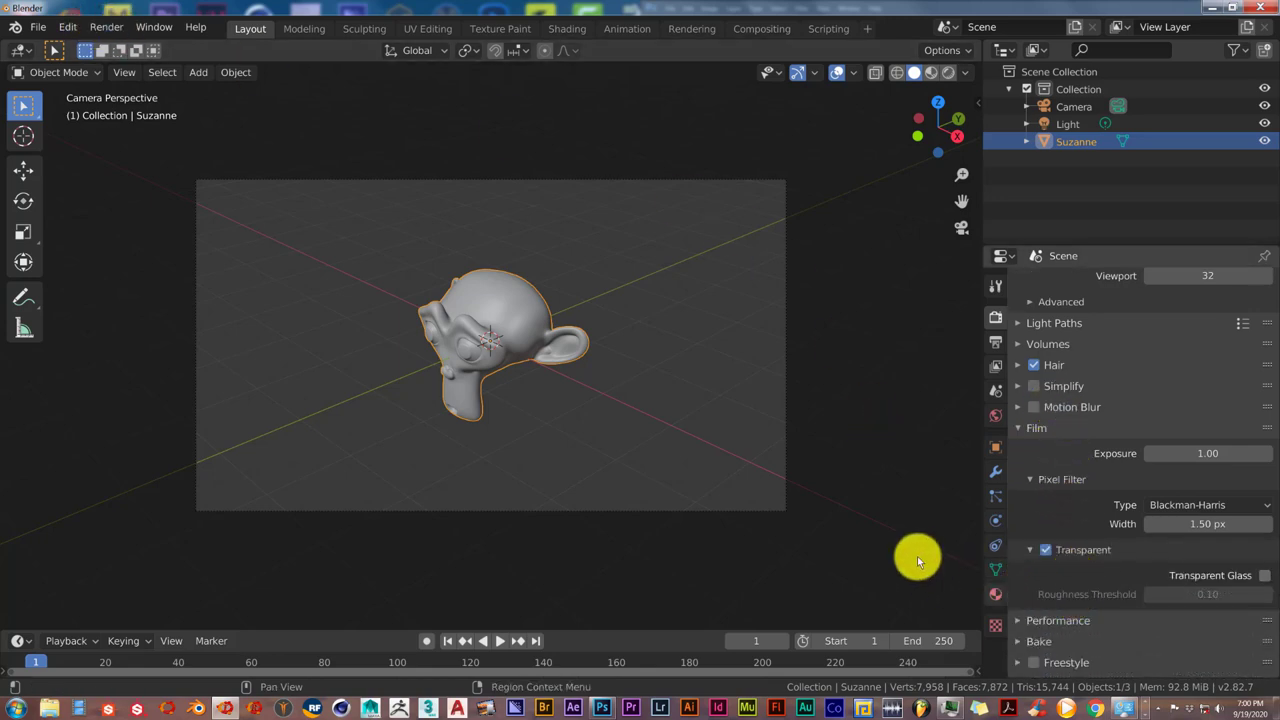
click(996, 367)
click(995, 342)
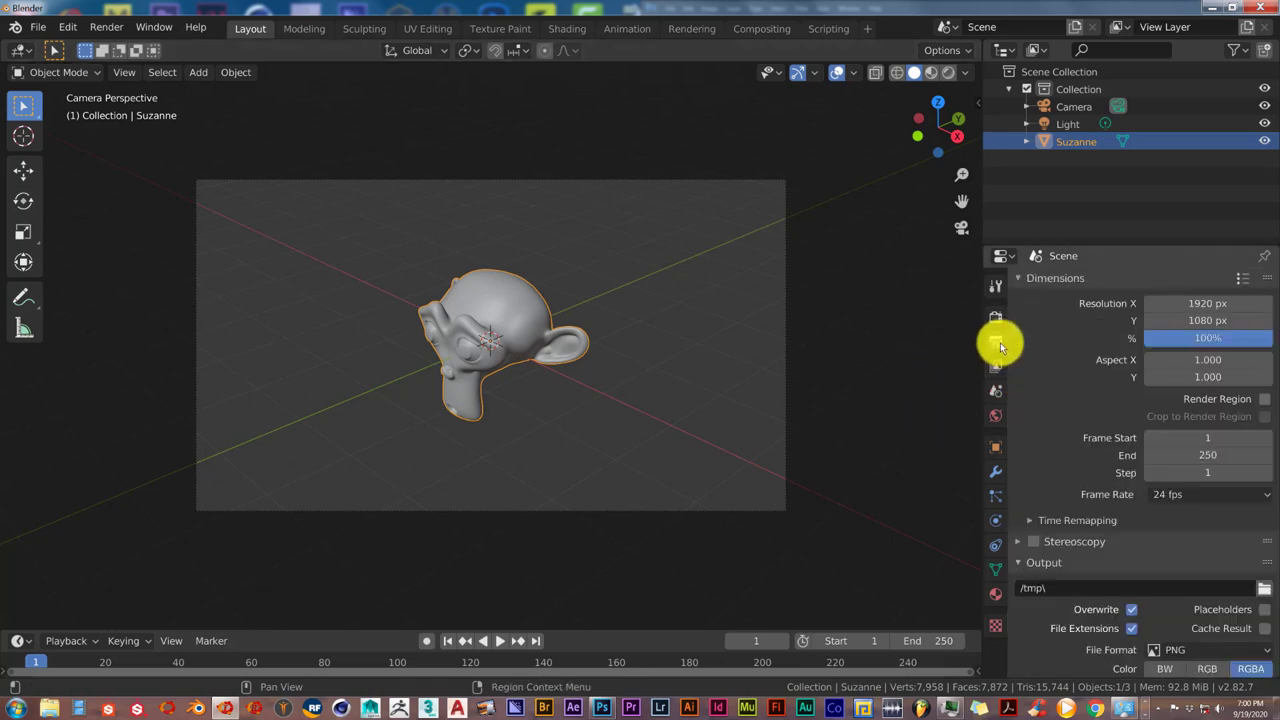
scroll(1063, 580, down, 3)
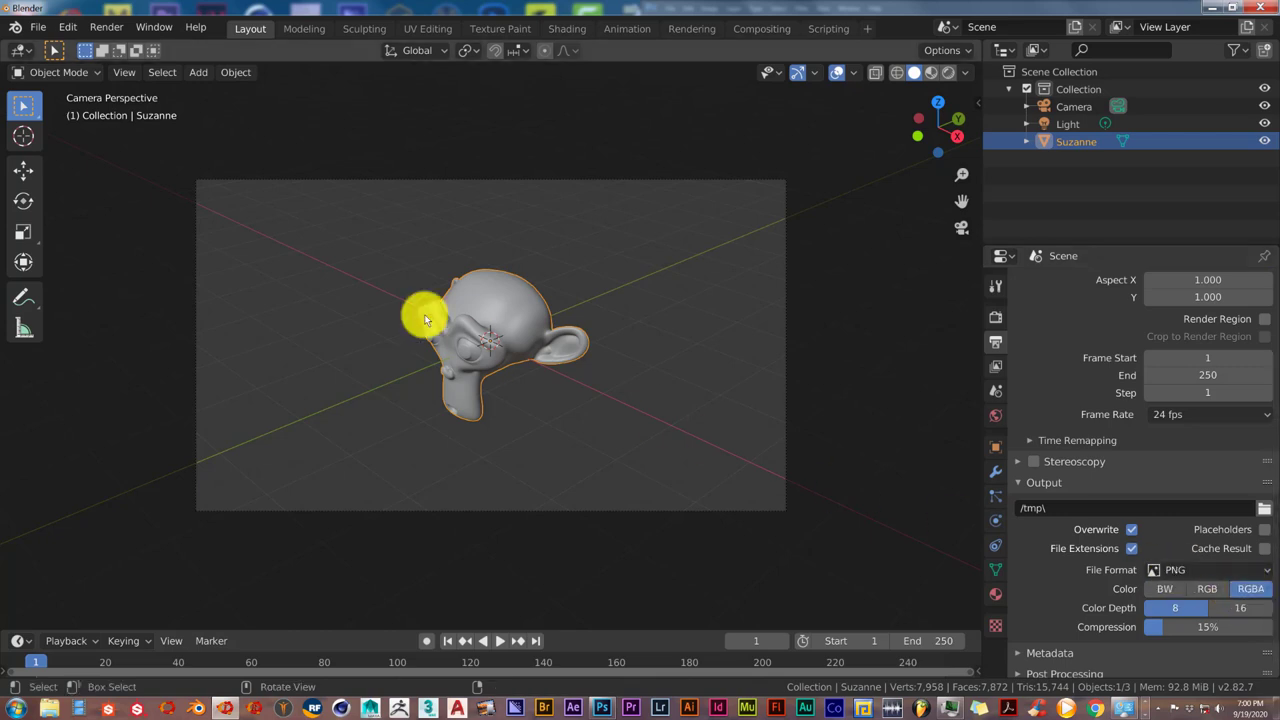
Render Suzanne, save it to the Desktop as untitled 1.png, and close Blender
click(106, 27)
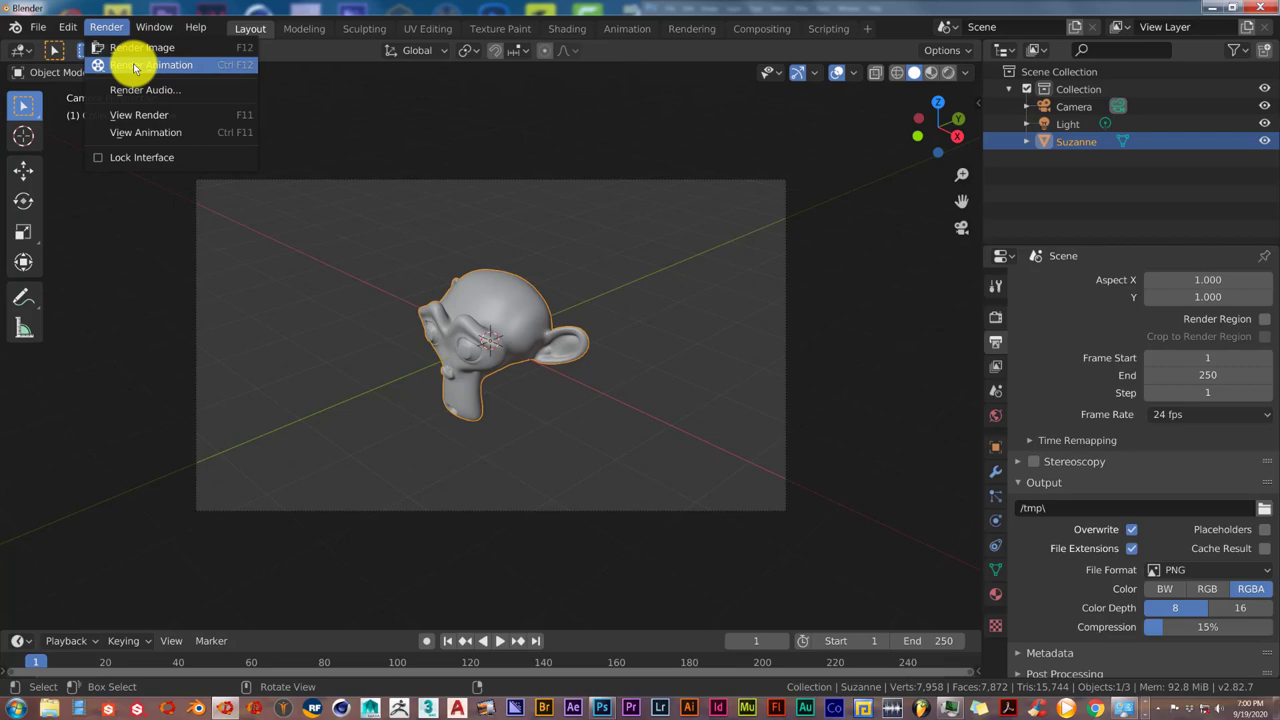
click(130, 49)
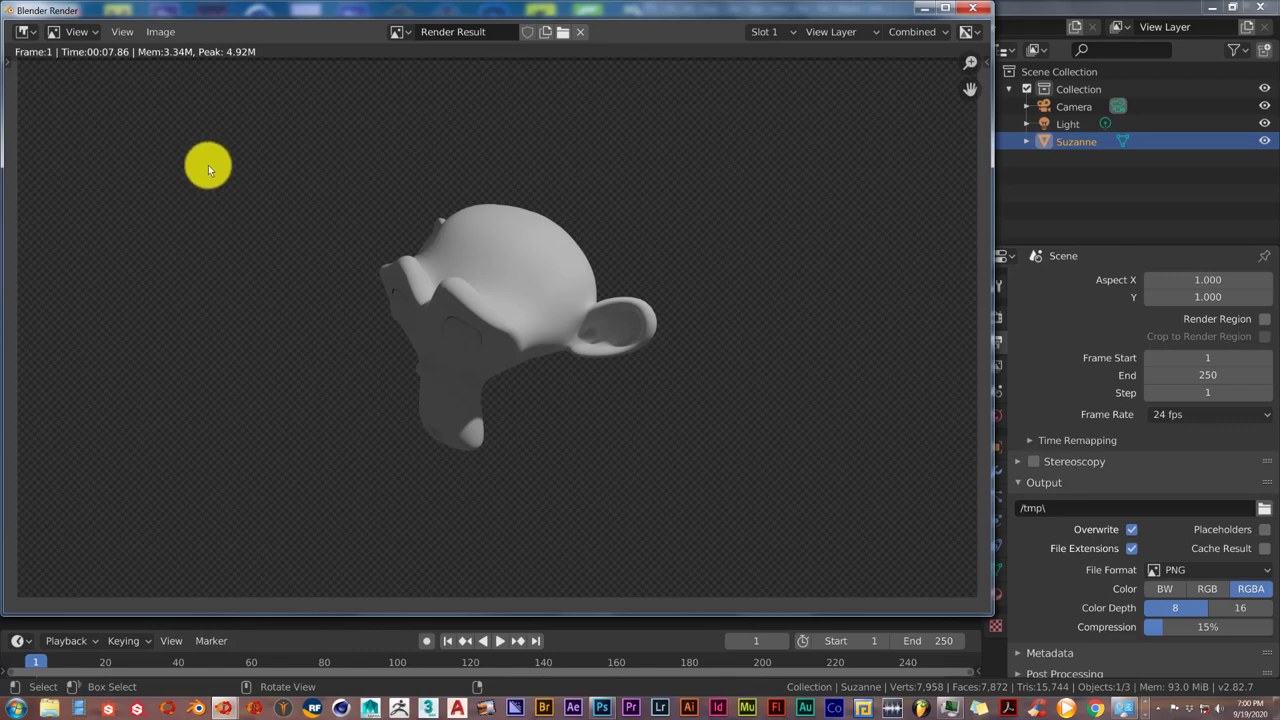
click(163, 31)
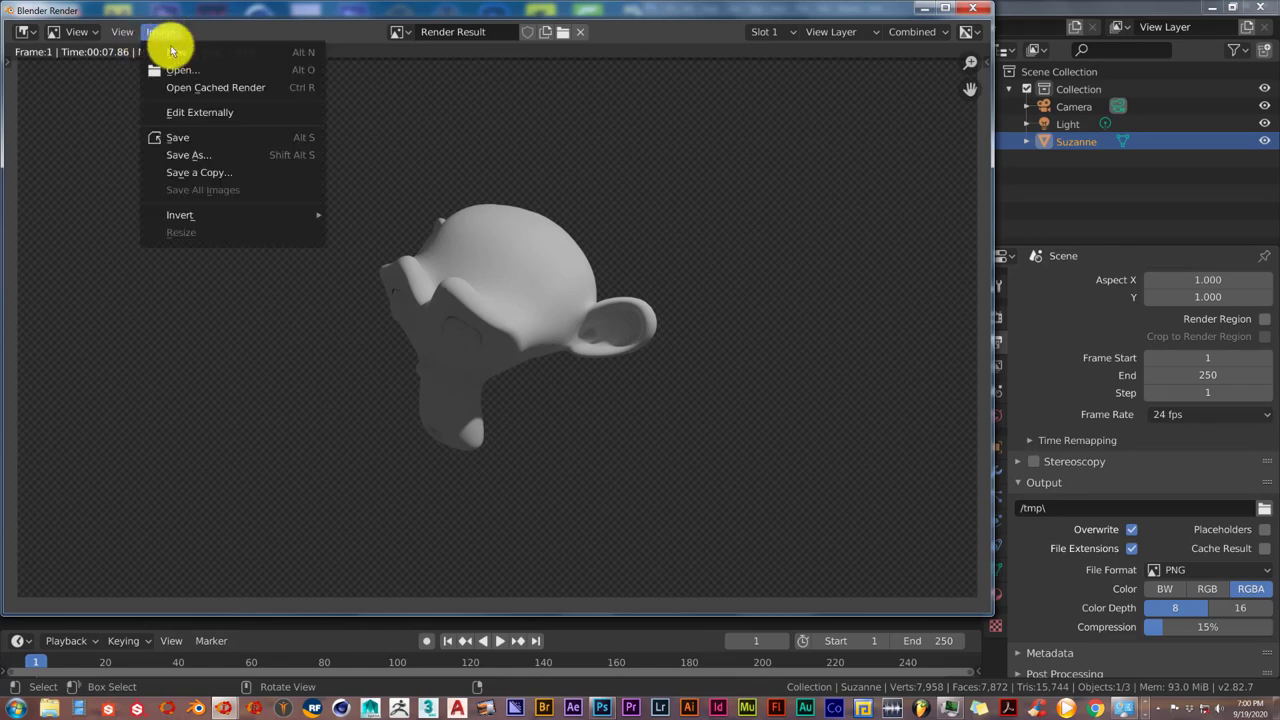
click(199, 137)
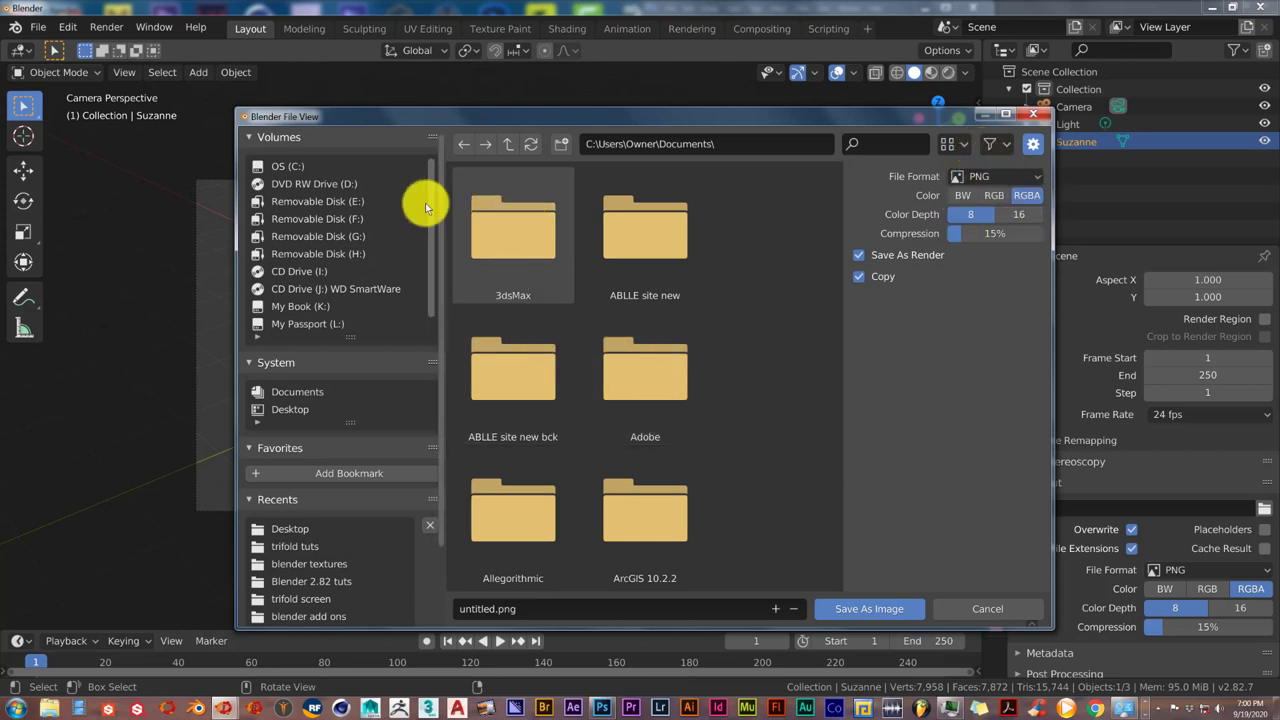
click(326, 412)
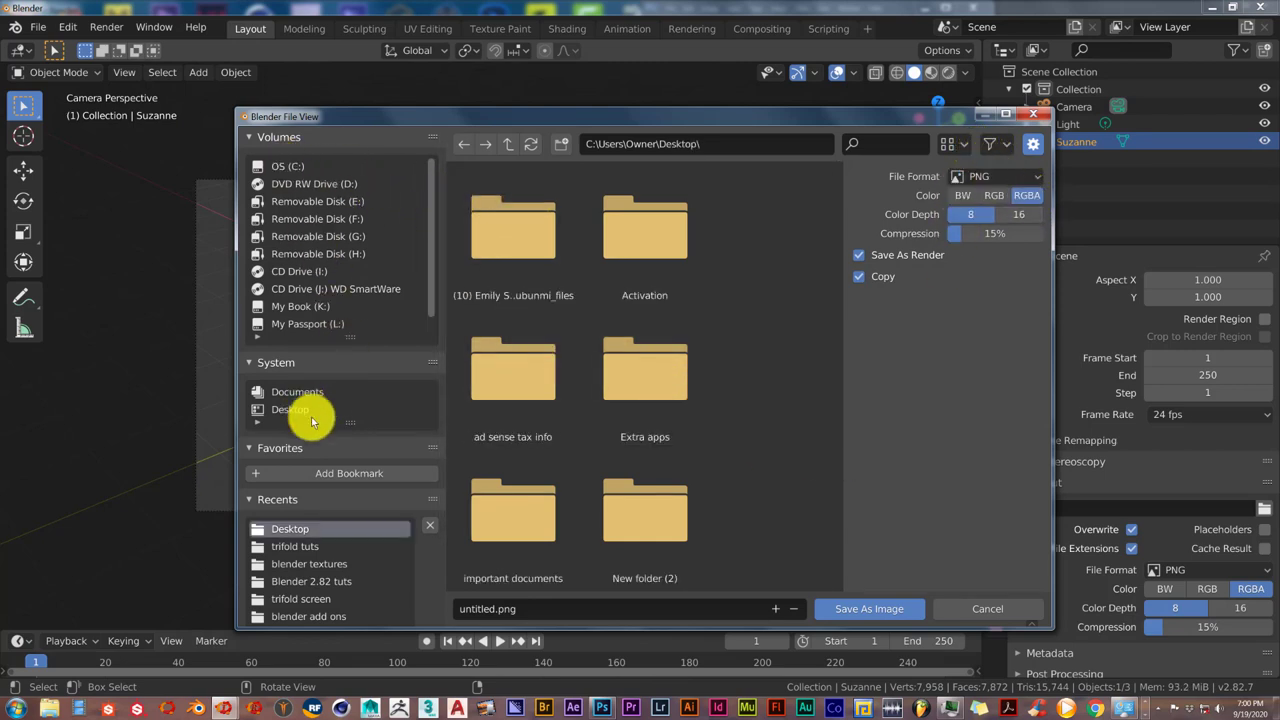
click(545, 608)
click(545, 608)
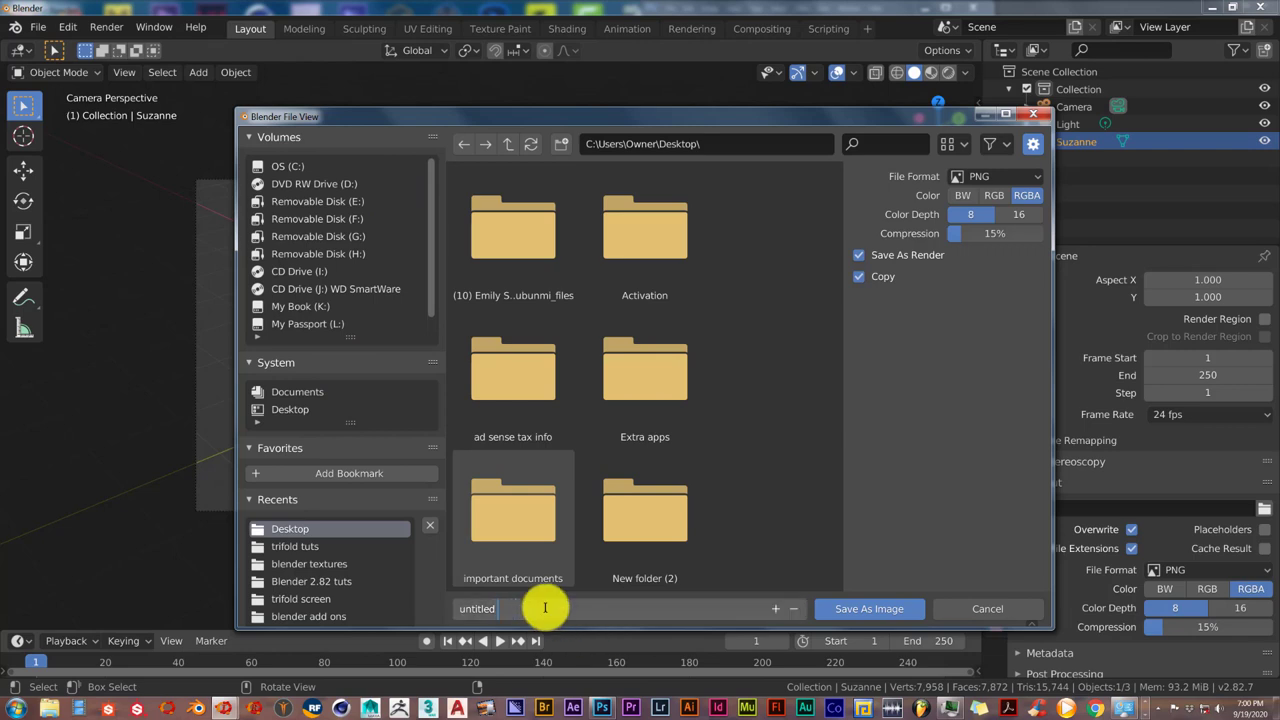
key(Return)
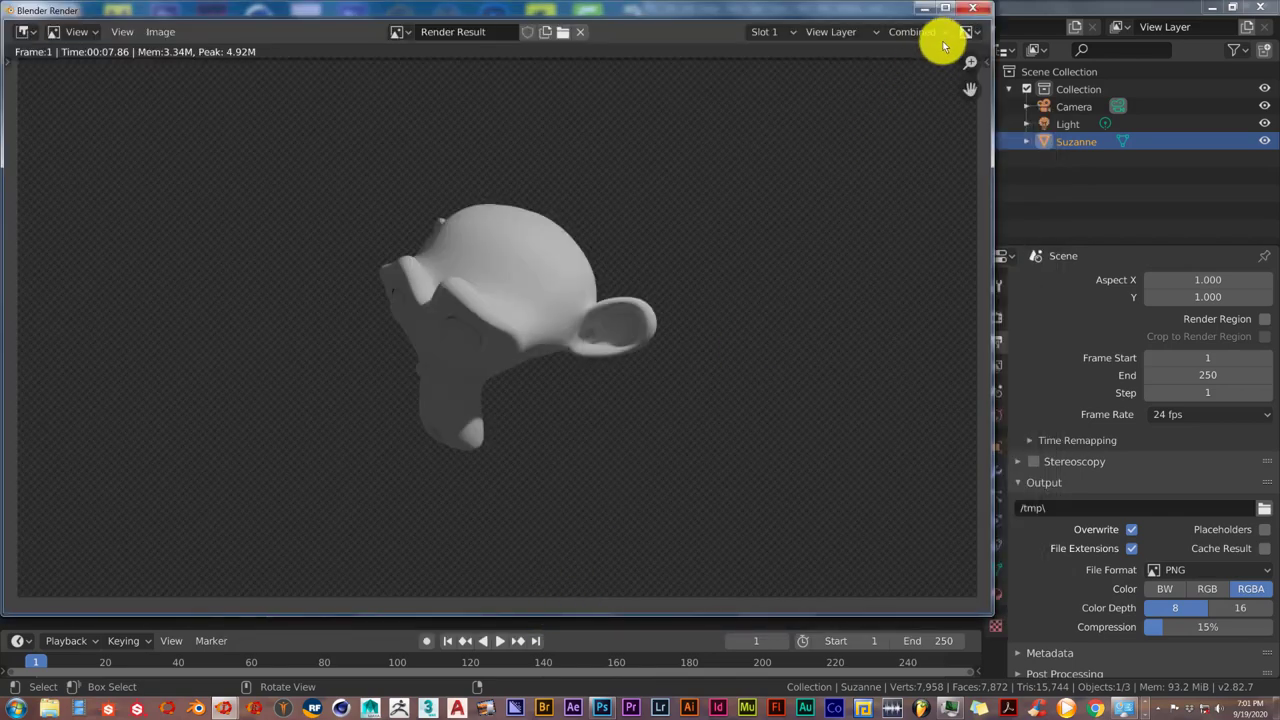
click(972, 8)
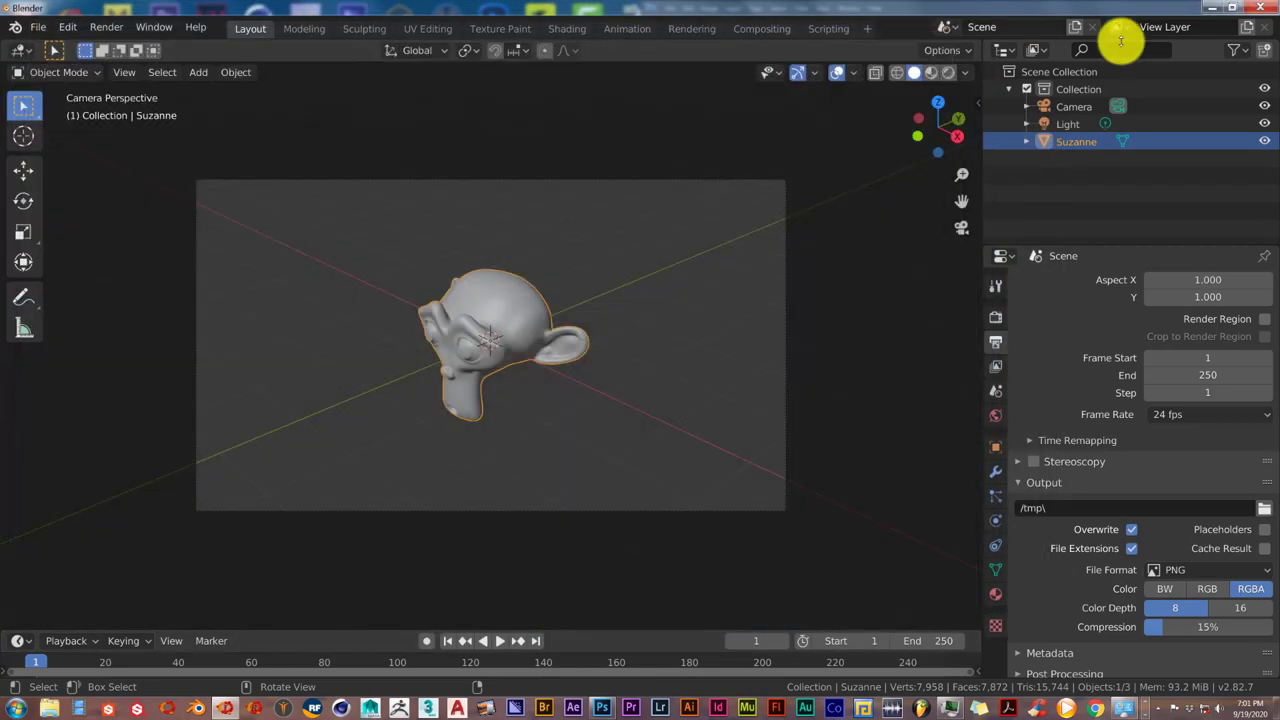
click(1263, 8)
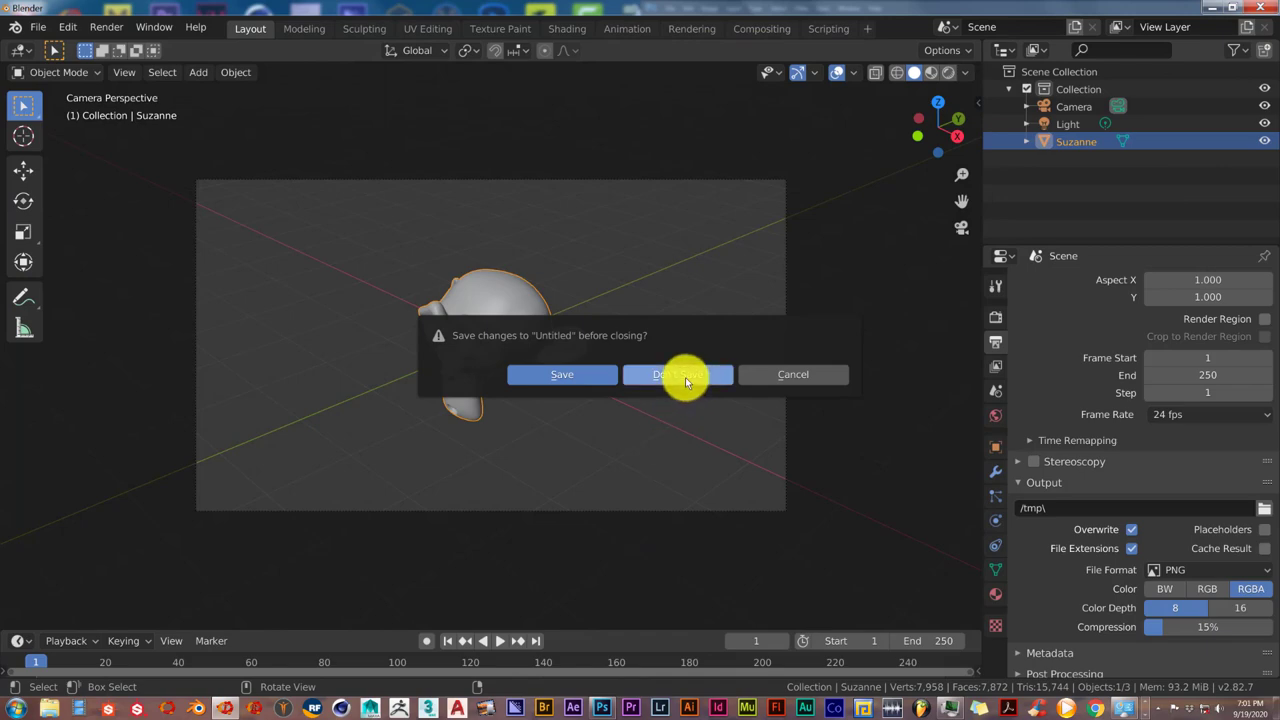
Quit Blender without saving and place untitled 1.png as a layer on the beach photo
click(685, 377)
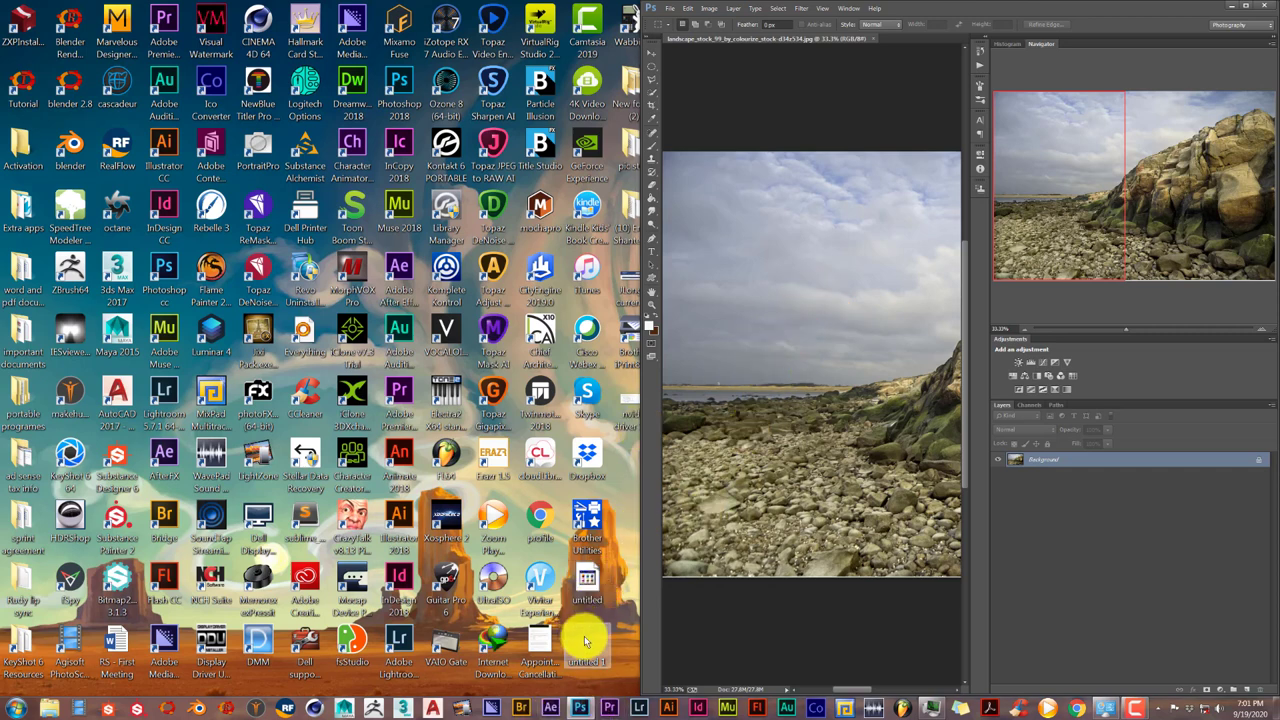
drag(586, 634, 769, 506)
drag(860, 388, 802, 460)
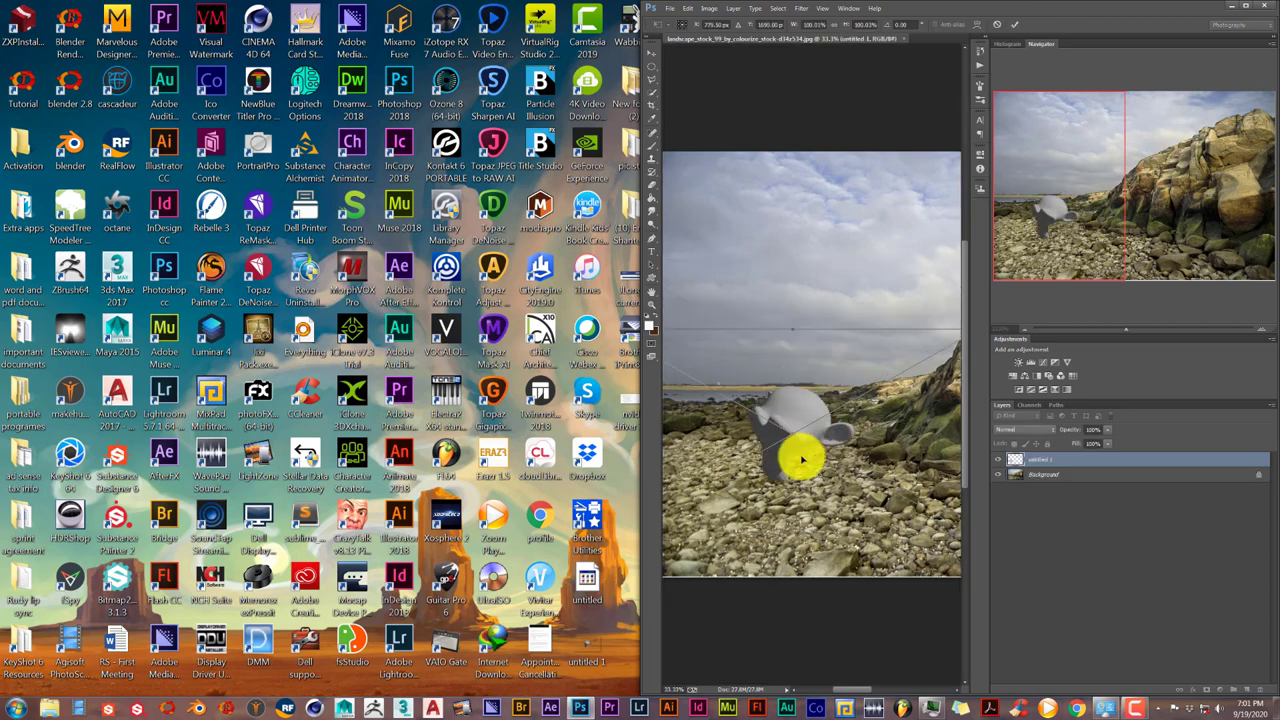
click(1013, 24)
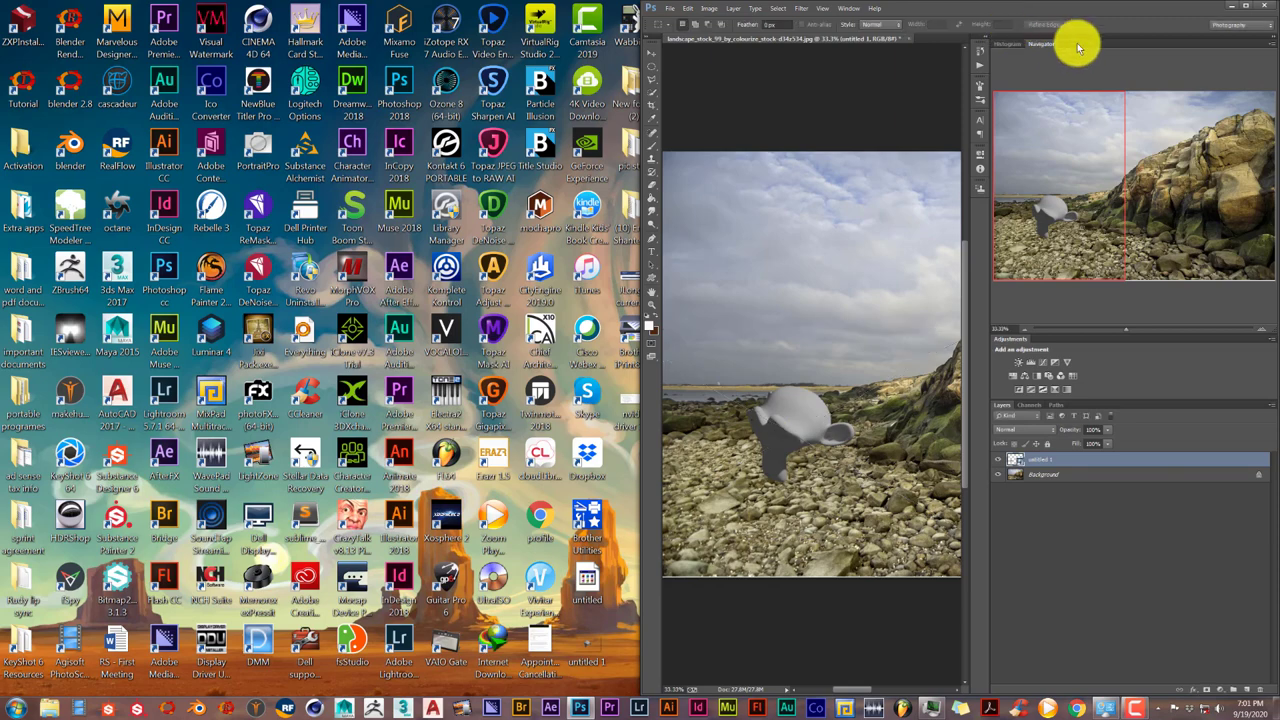
click(1247, 7)
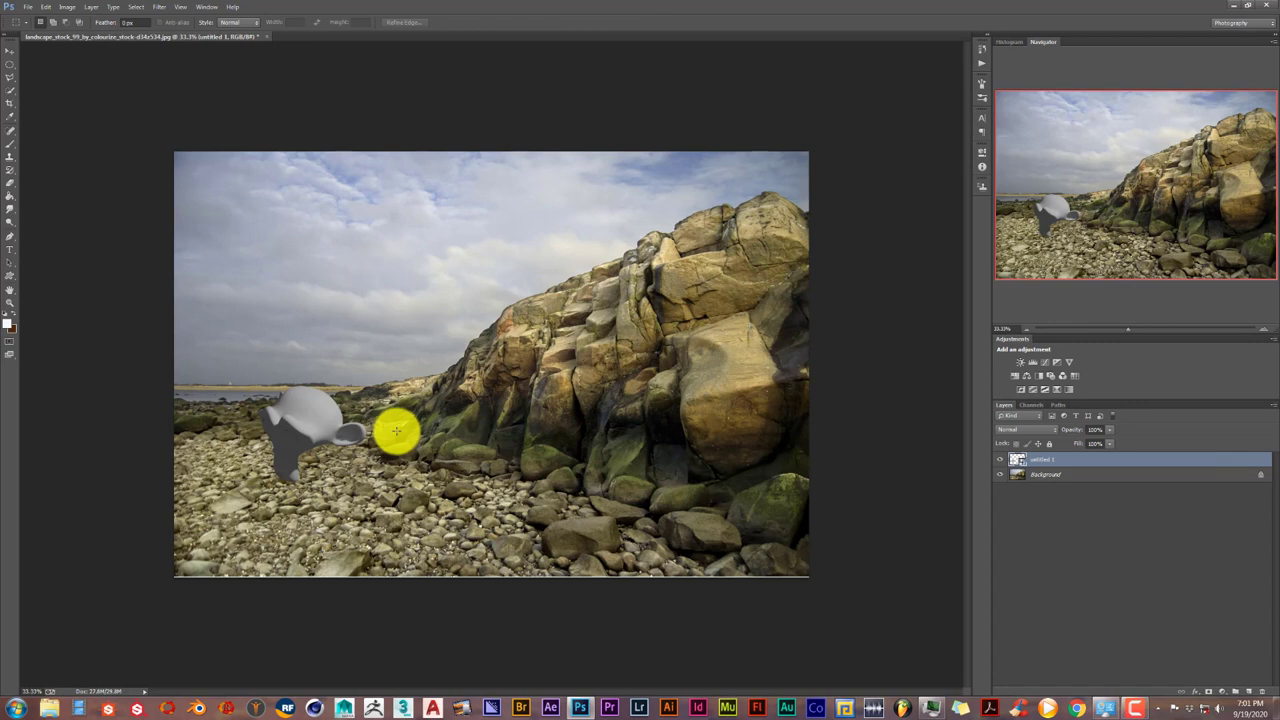
drag(291, 447, 341, 393)
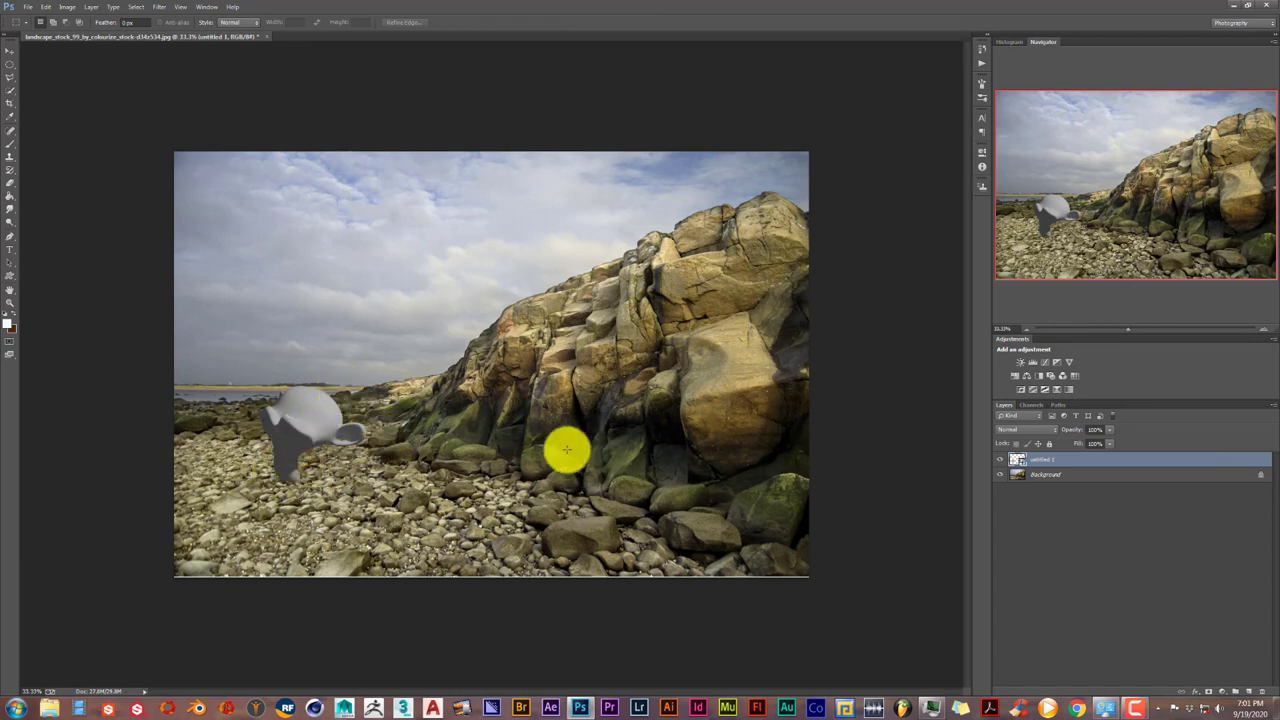